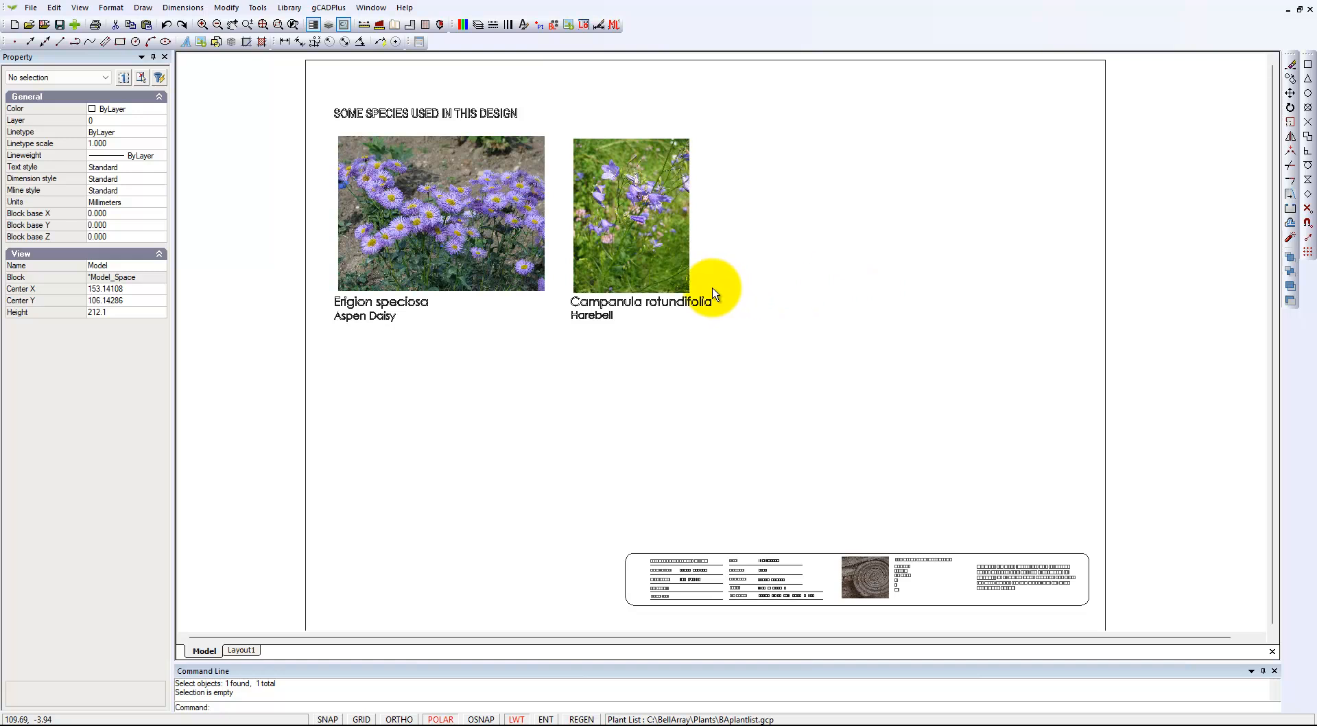
- Open the attached plant list for editing and widen its window to show all columns through Links To Photos
click(330, 9)
mouse_move(404, 23)
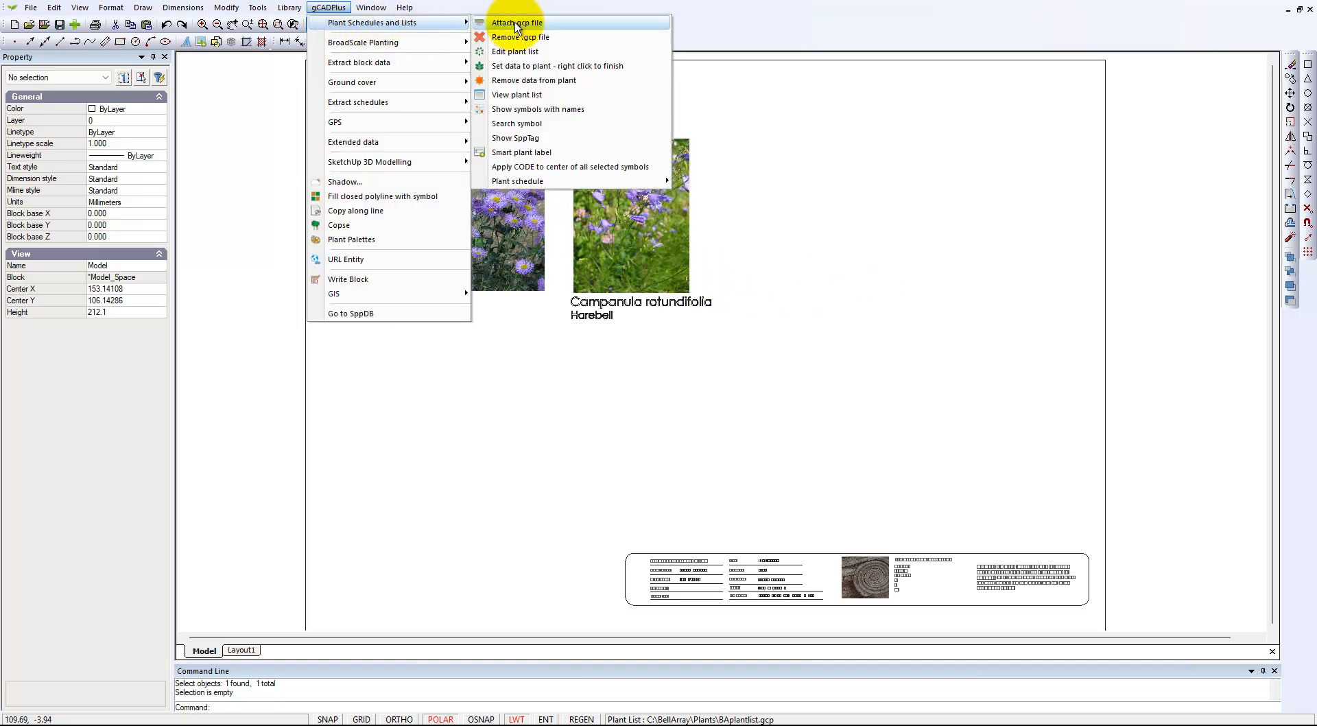
click(533, 52)
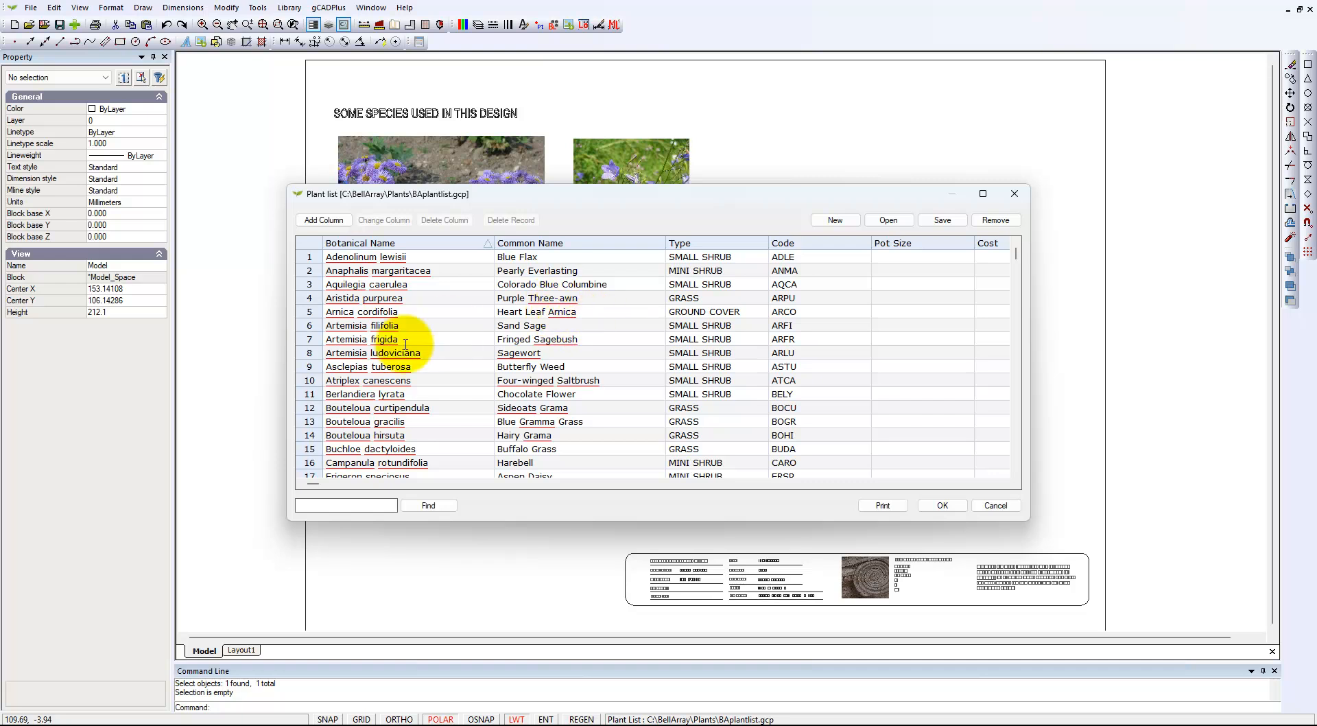
drag(284, 409, 57, 415)
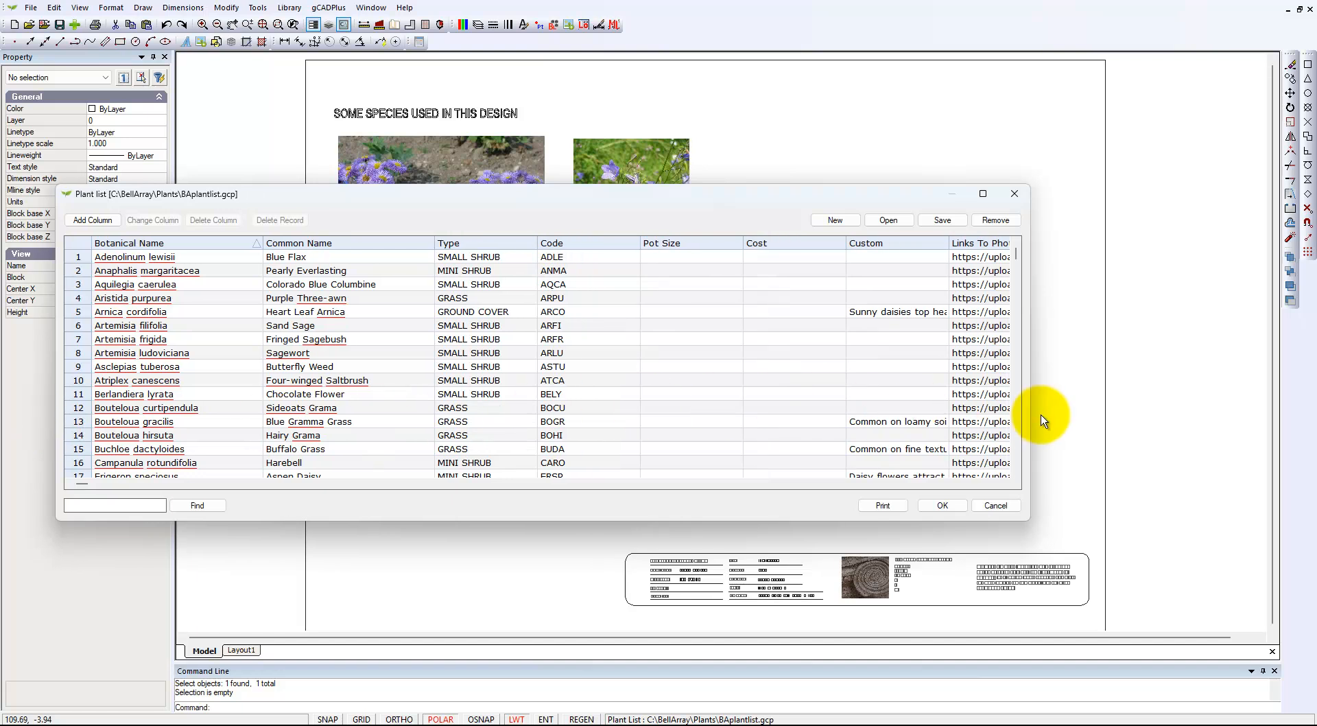
drag(1028, 413, 1206, 415)
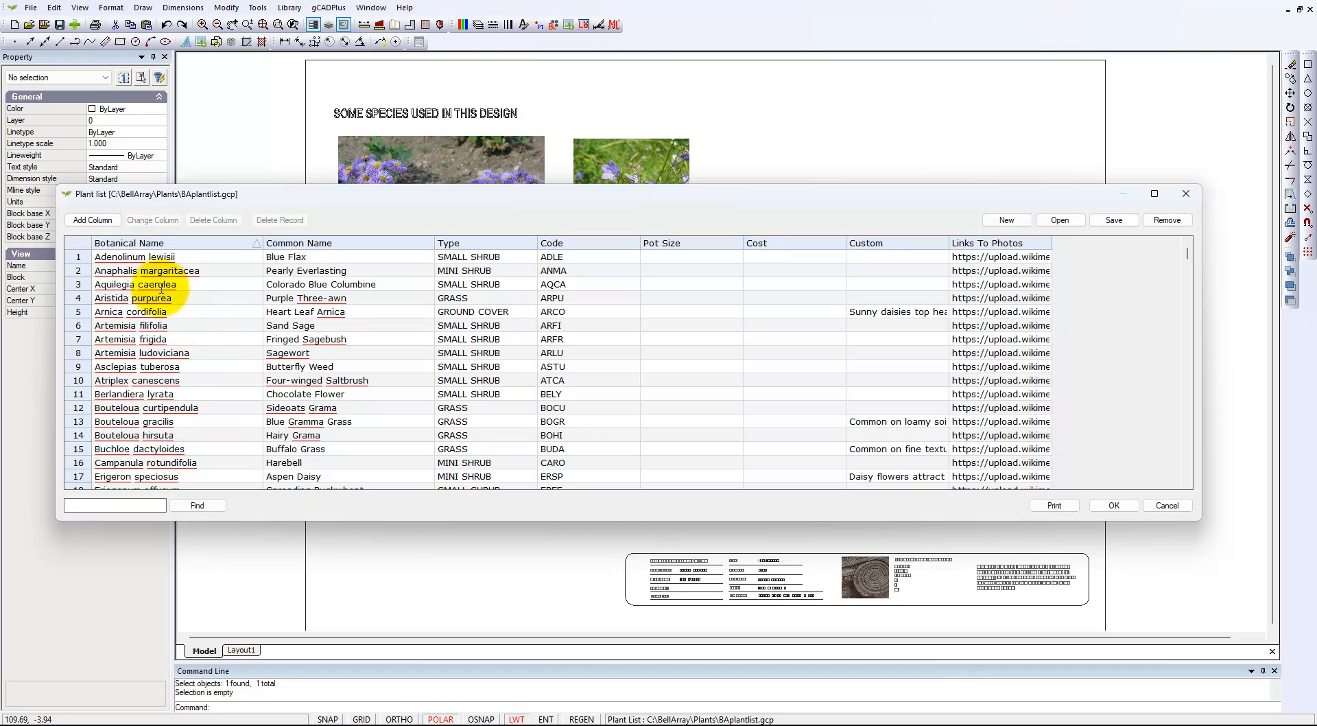
- Highlight the first three plant records one after another, ending on Aquilegia caerulea
click(74, 257)
click(77, 271)
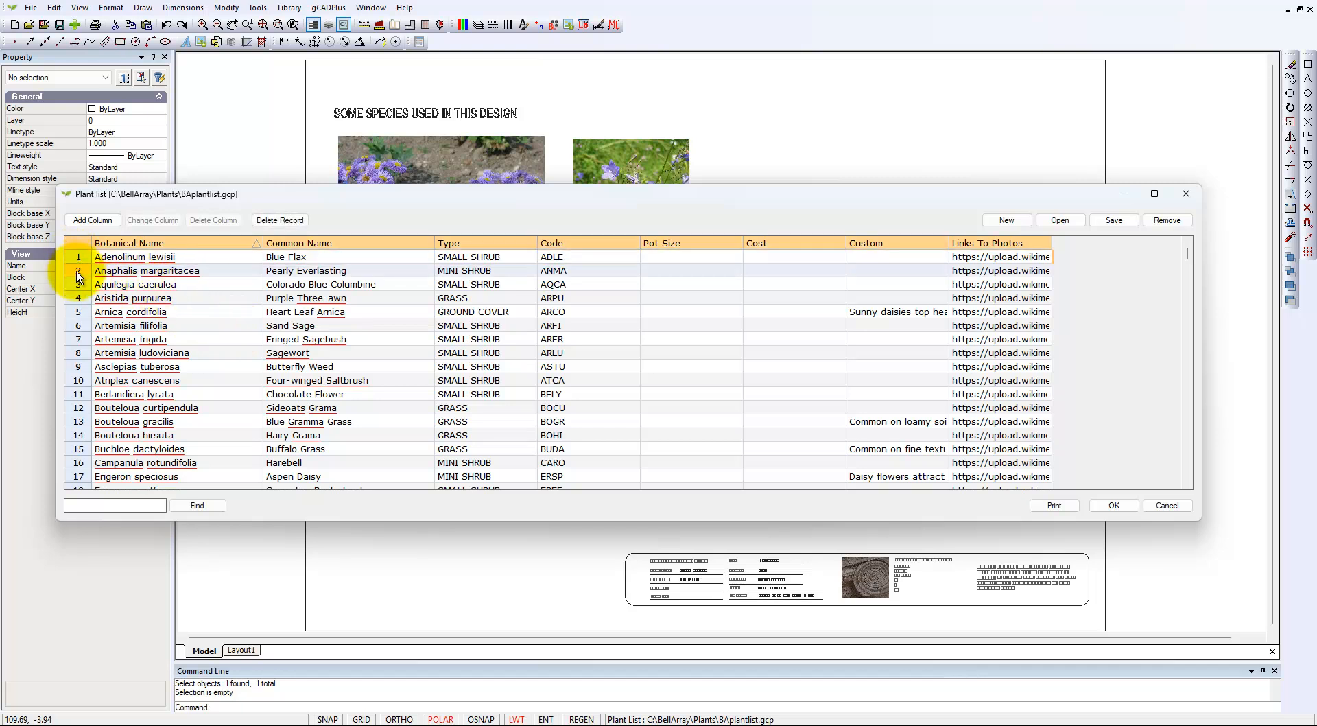
click(75, 288)
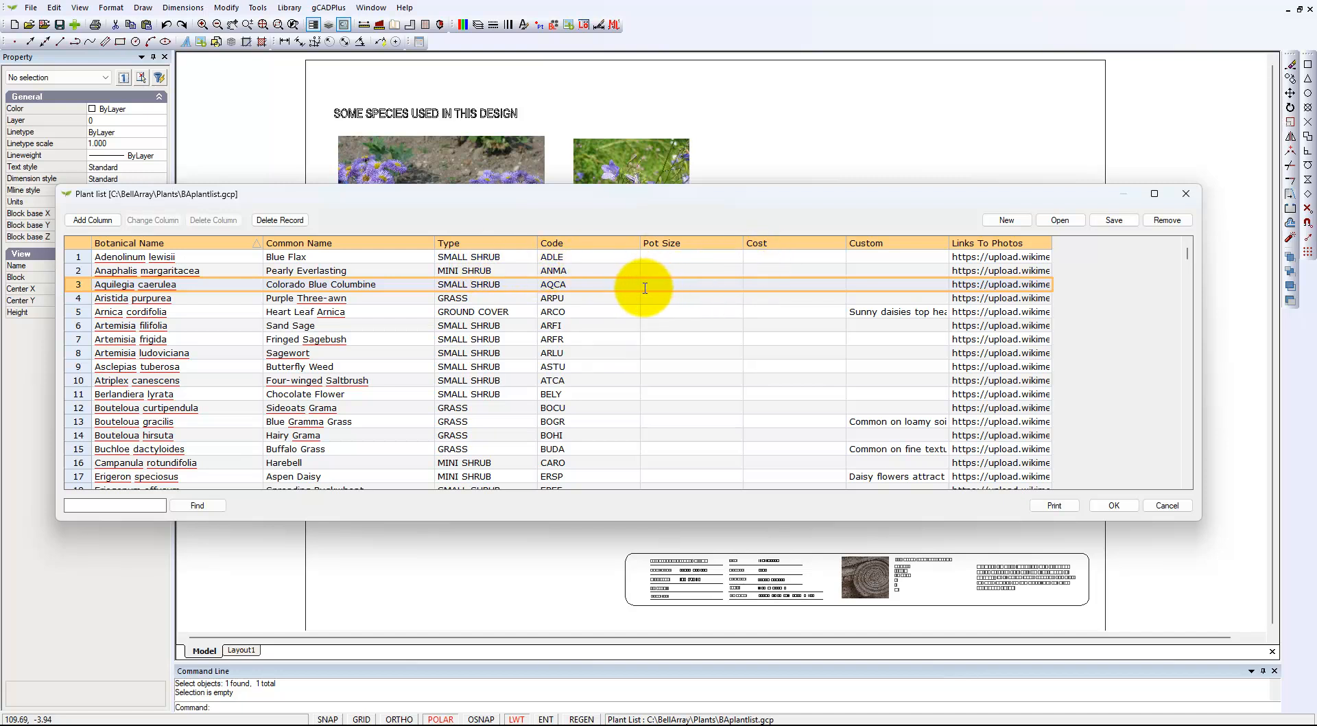
- Rename the Pot Size column to Height Sea Level and enter 10,000ft for Adenolinum lewisii
click(691, 249)
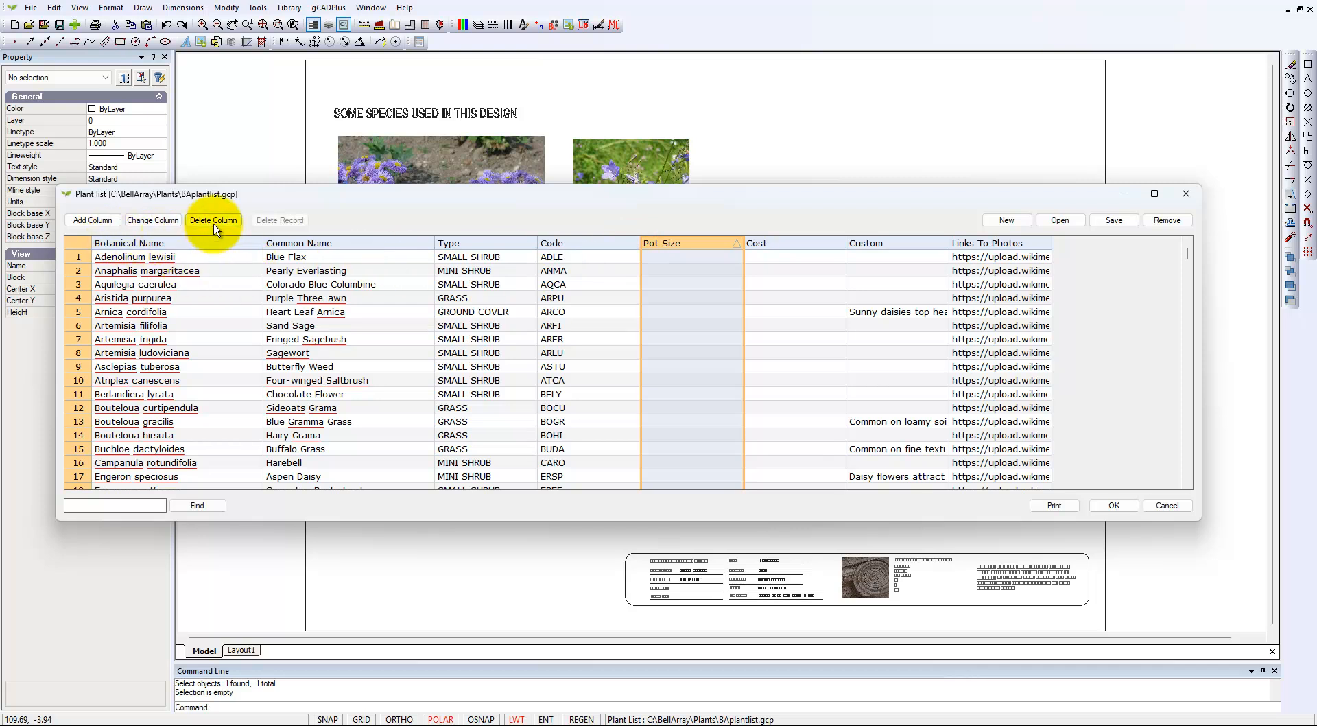
click(157, 220)
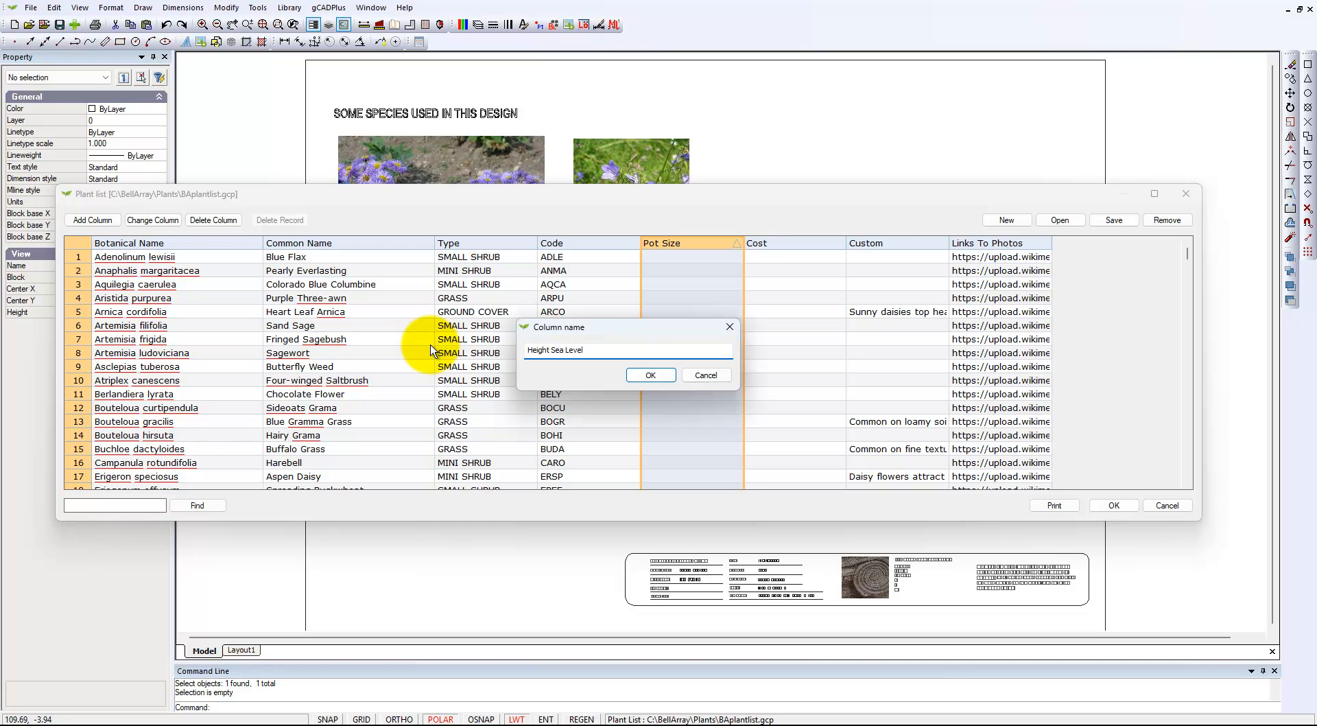
click(656, 378)
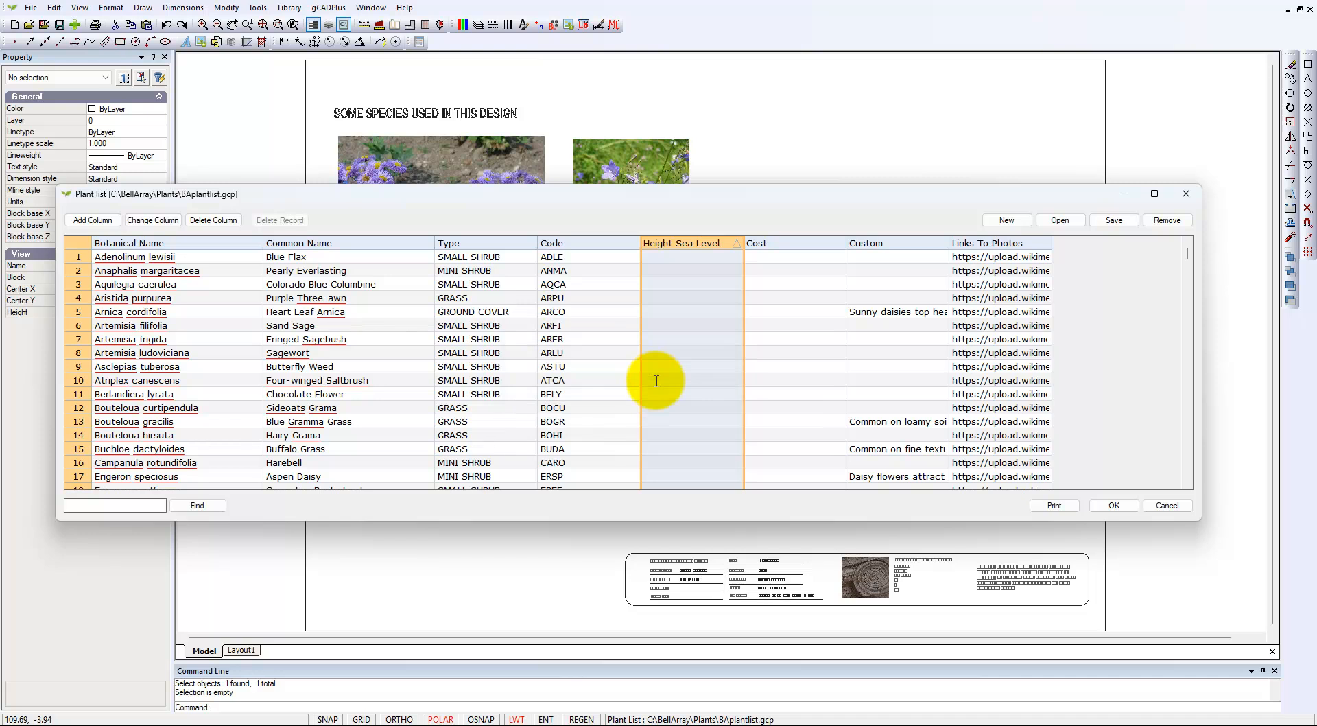
click(660, 255)
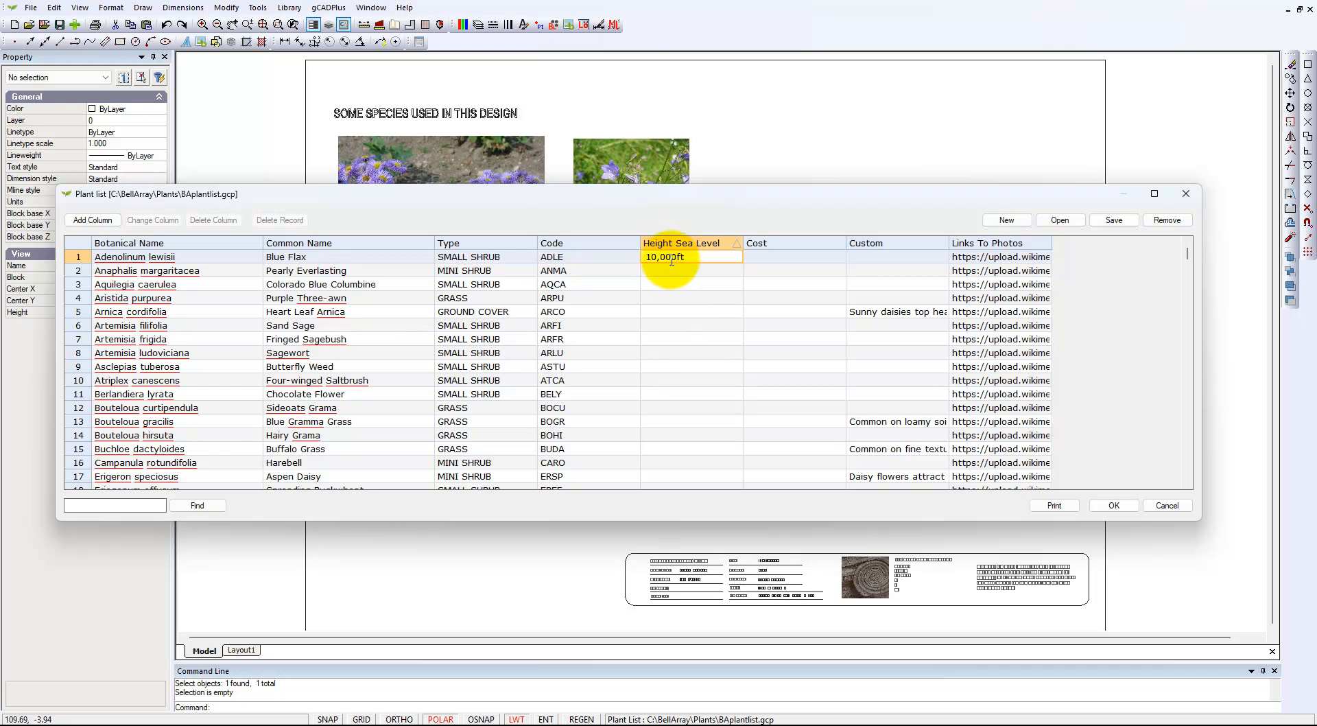
- Delete the Cost column from the plant list
click(788, 246)
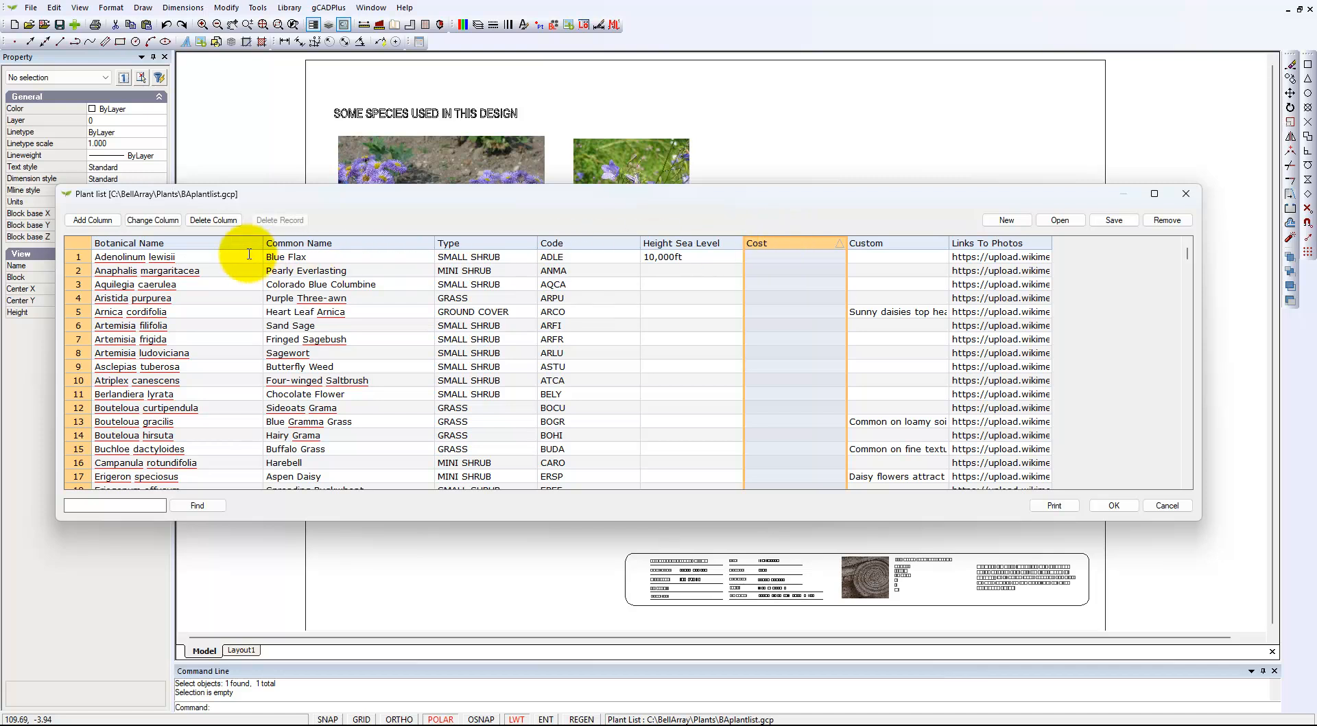
click(212, 221)
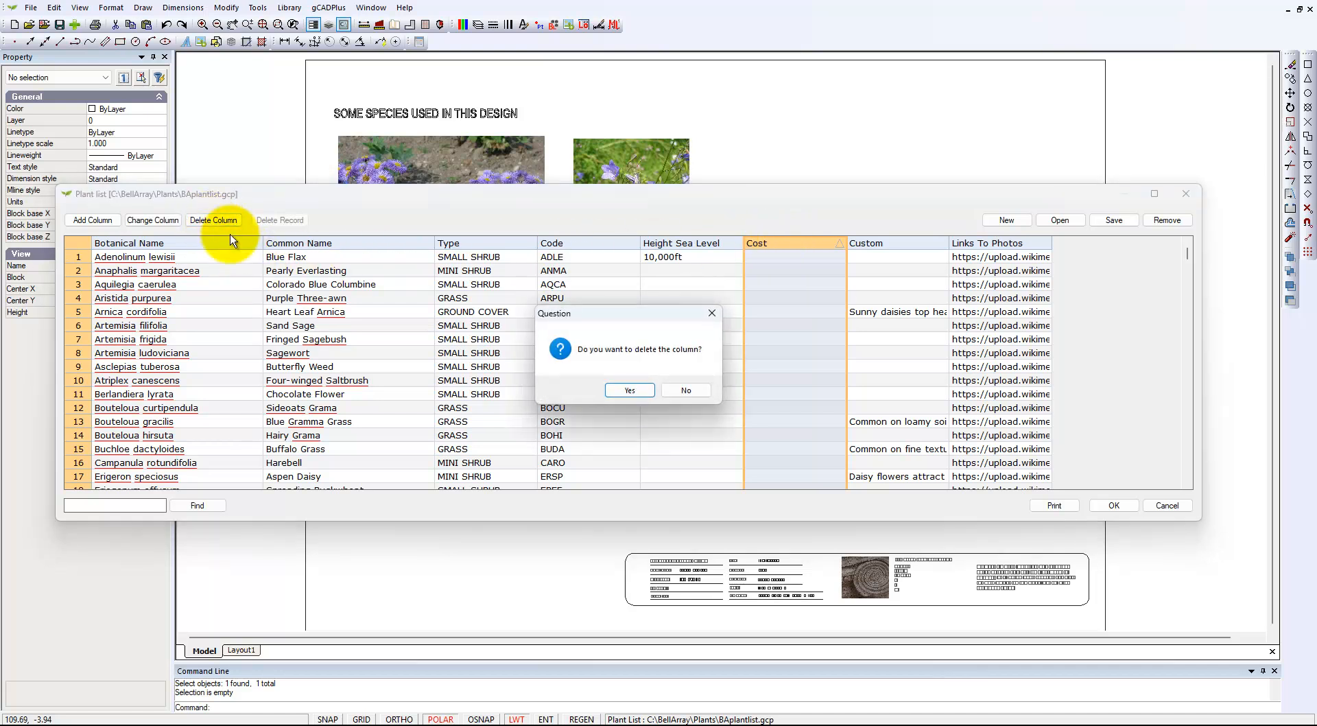
click(627, 387)
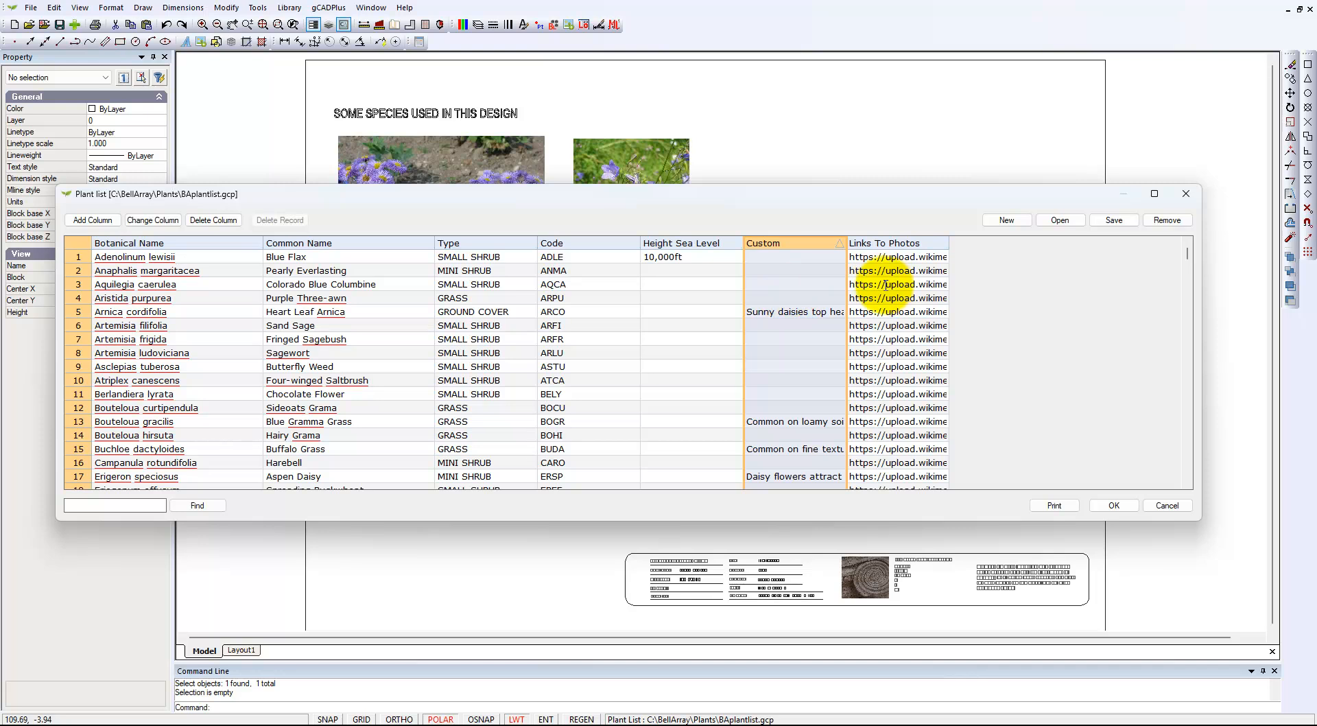
- Copy the photo link of Aquilegia caerulea from the plant list and close the list without saving
click(854, 285)
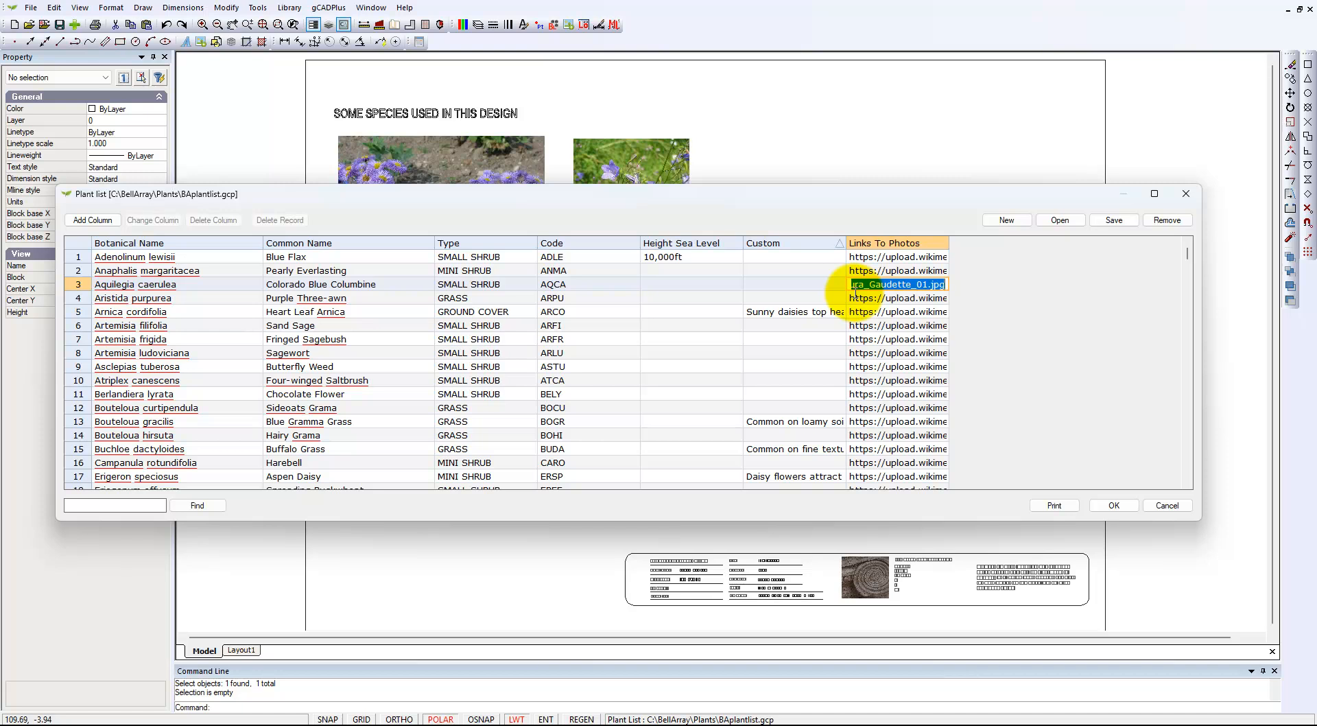
click(1185, 194)
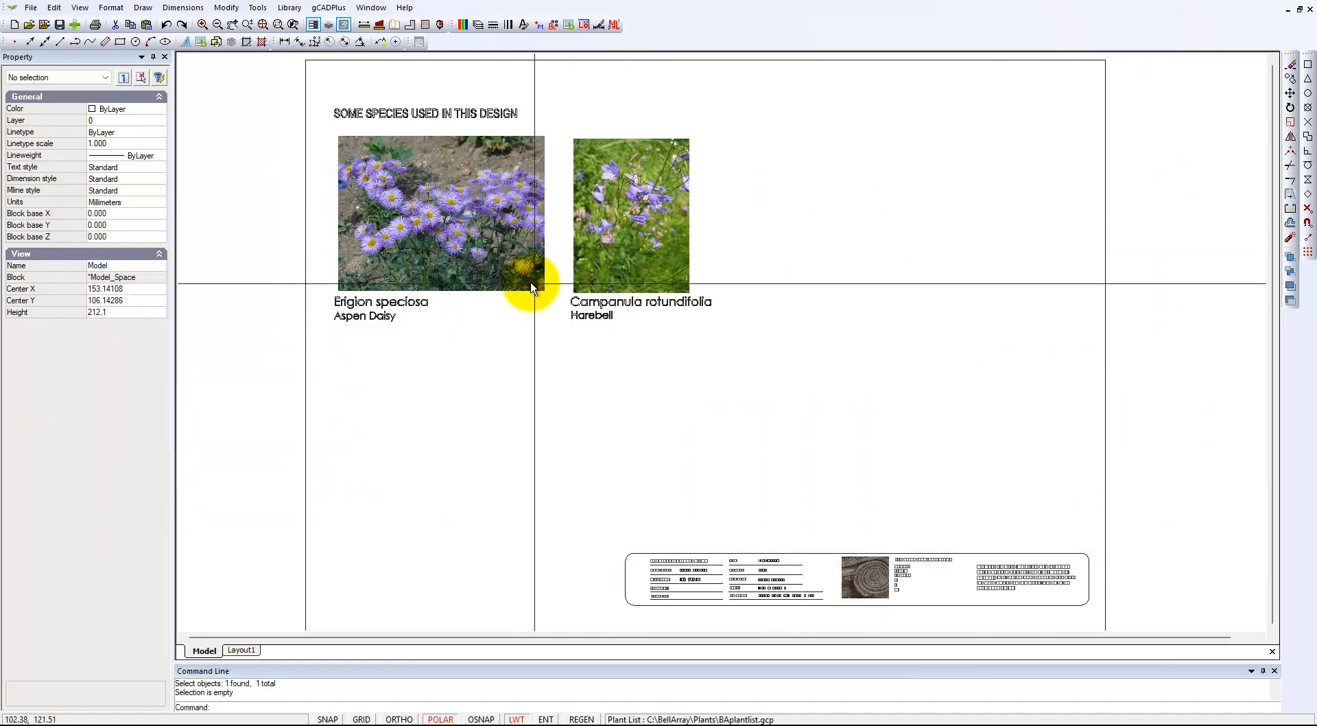
- Add the Aquilegia coerulea photo to the drawing's images, using the copied Wikimedia link as the file name
click(109, 8)
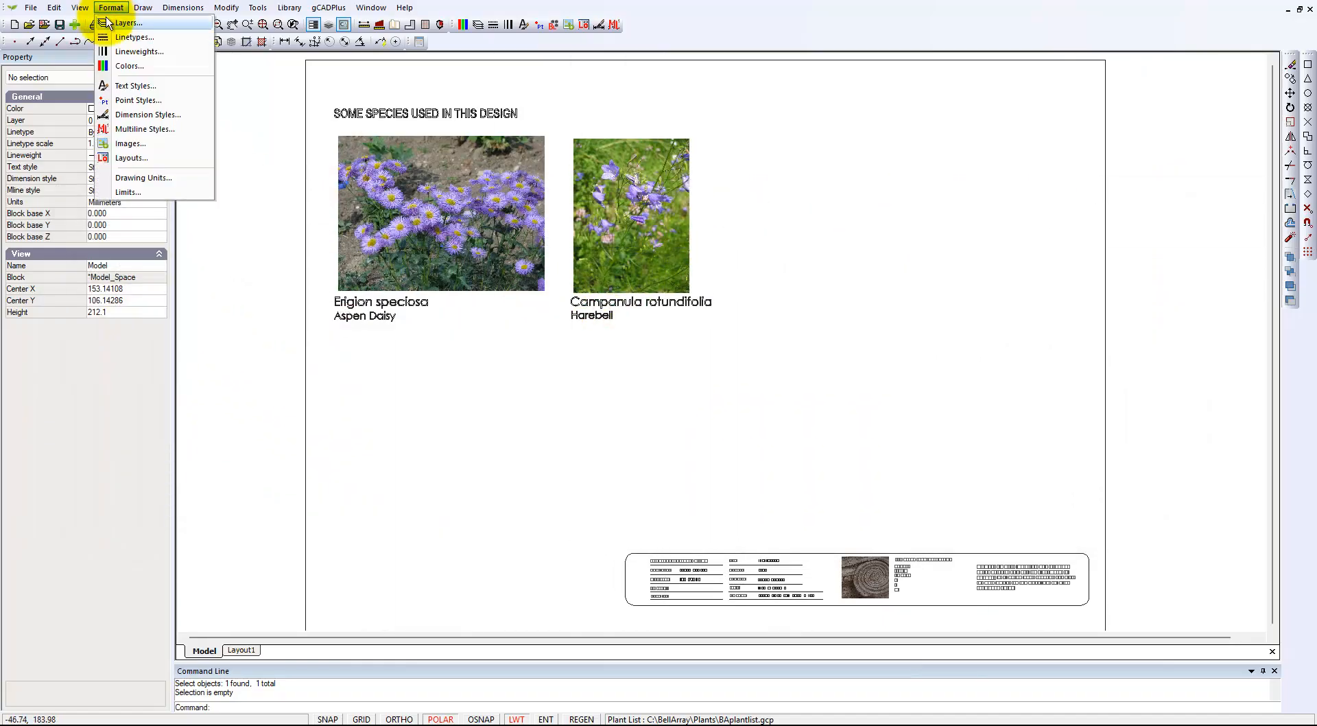
click(130, 143)
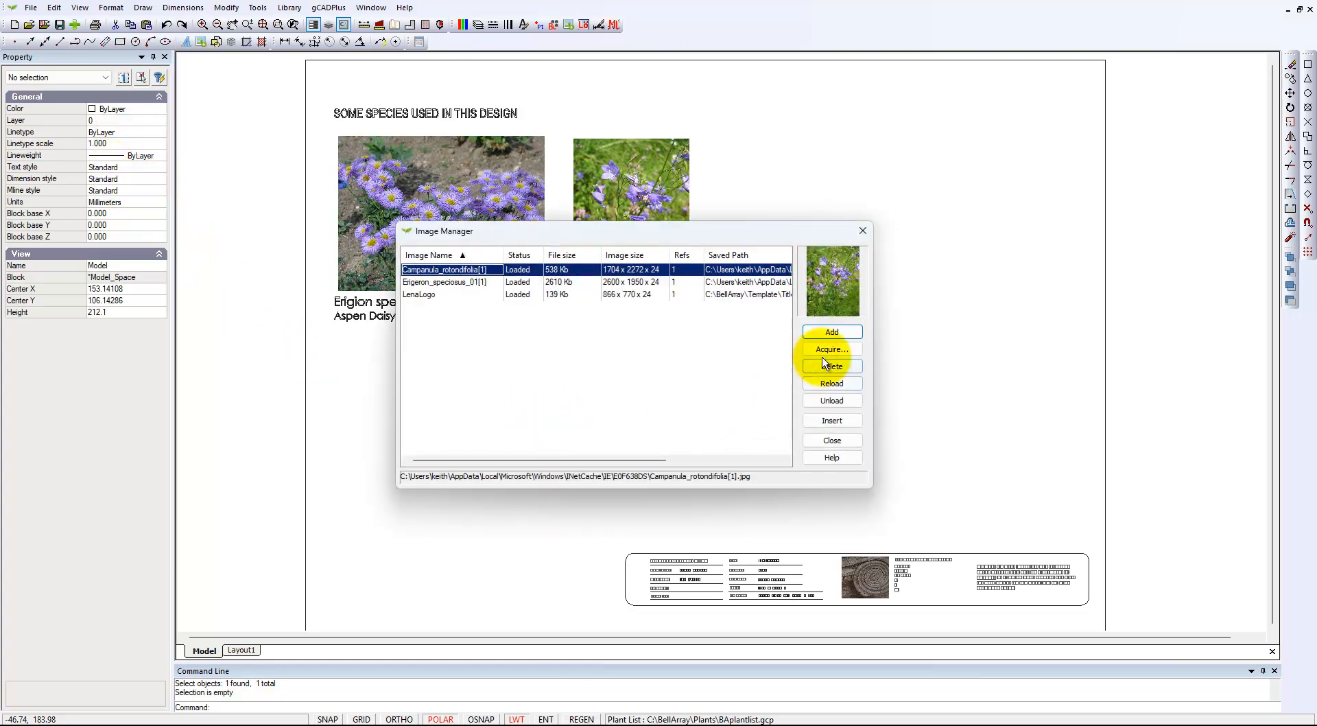
click(829, 333)
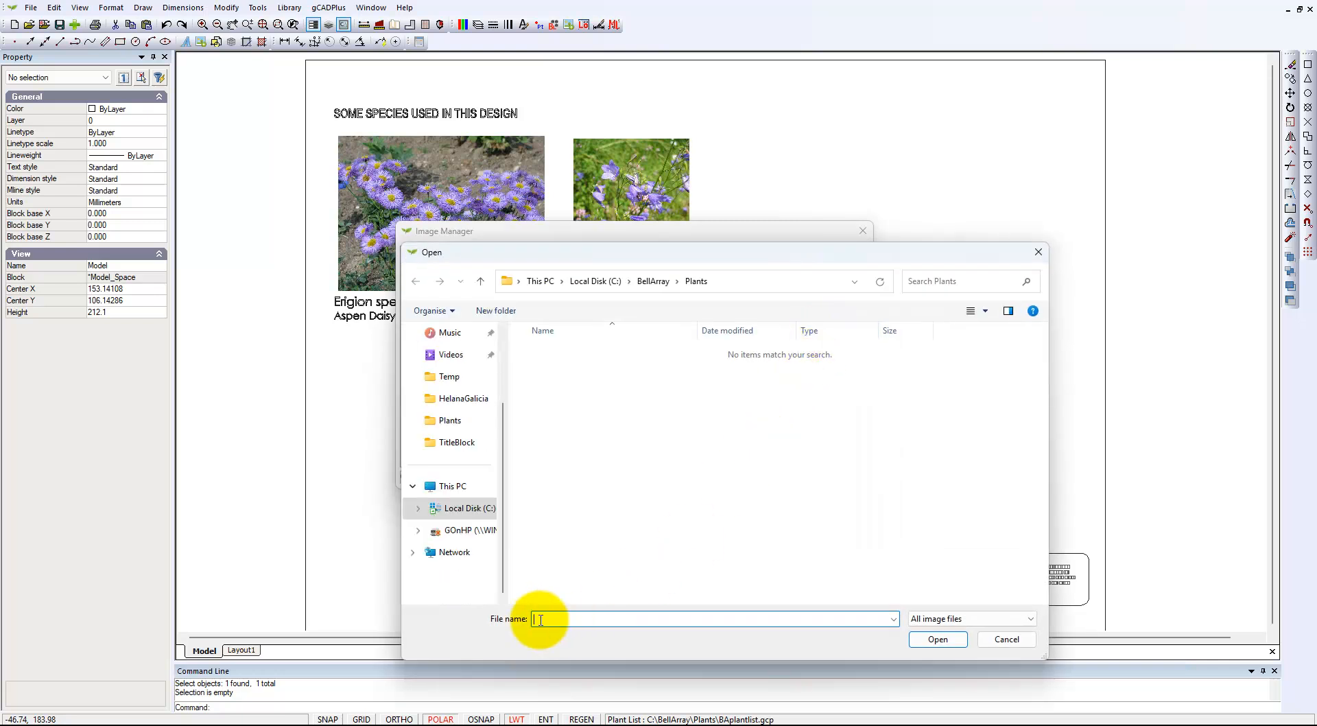
text(https://upload.wikimedia.org/wikipedia/commons/e/e5/Aquilegia_coerulea_-_Laura_Gaudette_01.jpg)
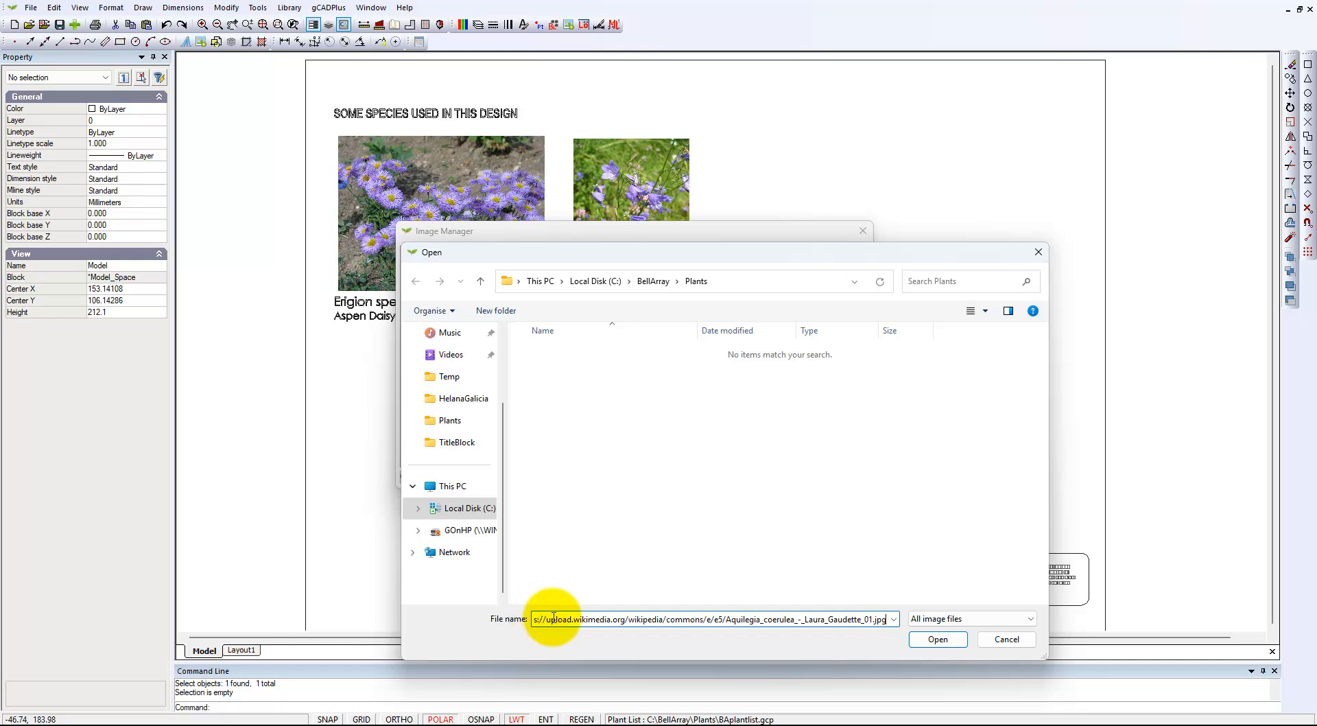
click(933, 639)
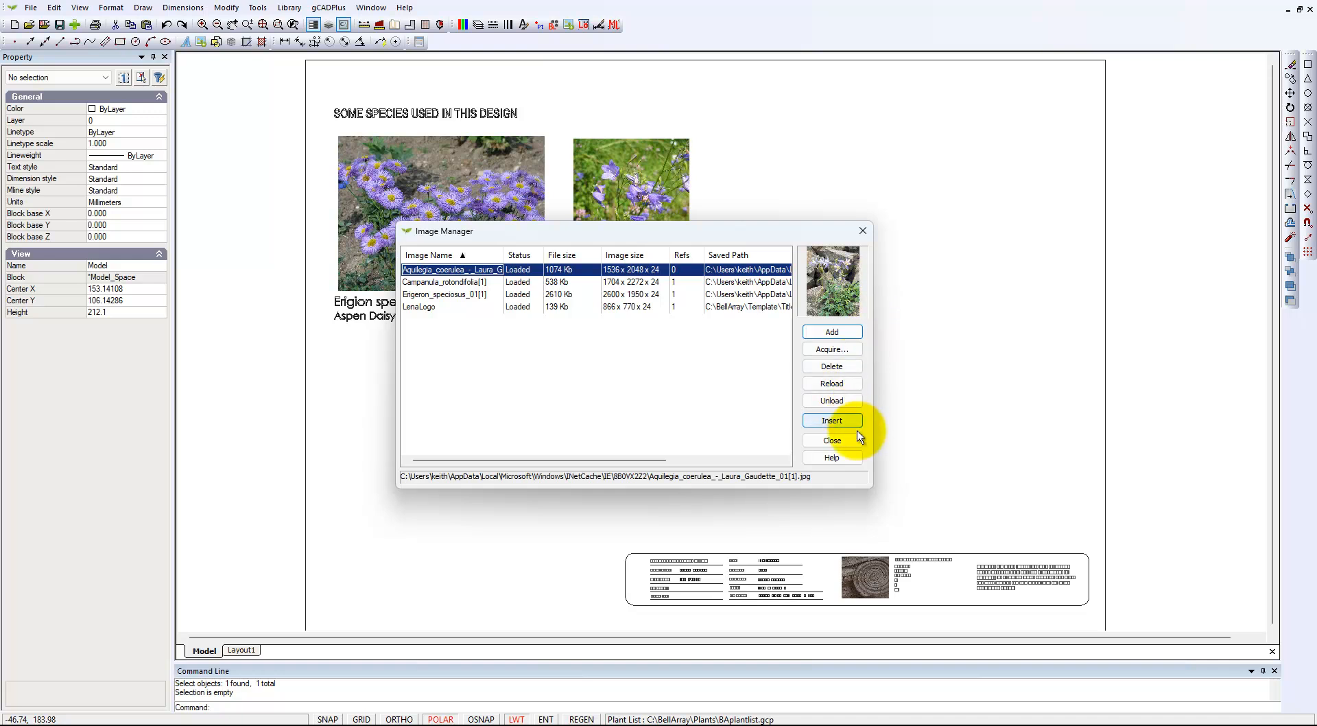
- Insert the Aquilegia photo to the right of the Harebell photo, about 42 mm wide and 56 mm high
click(842, 420)
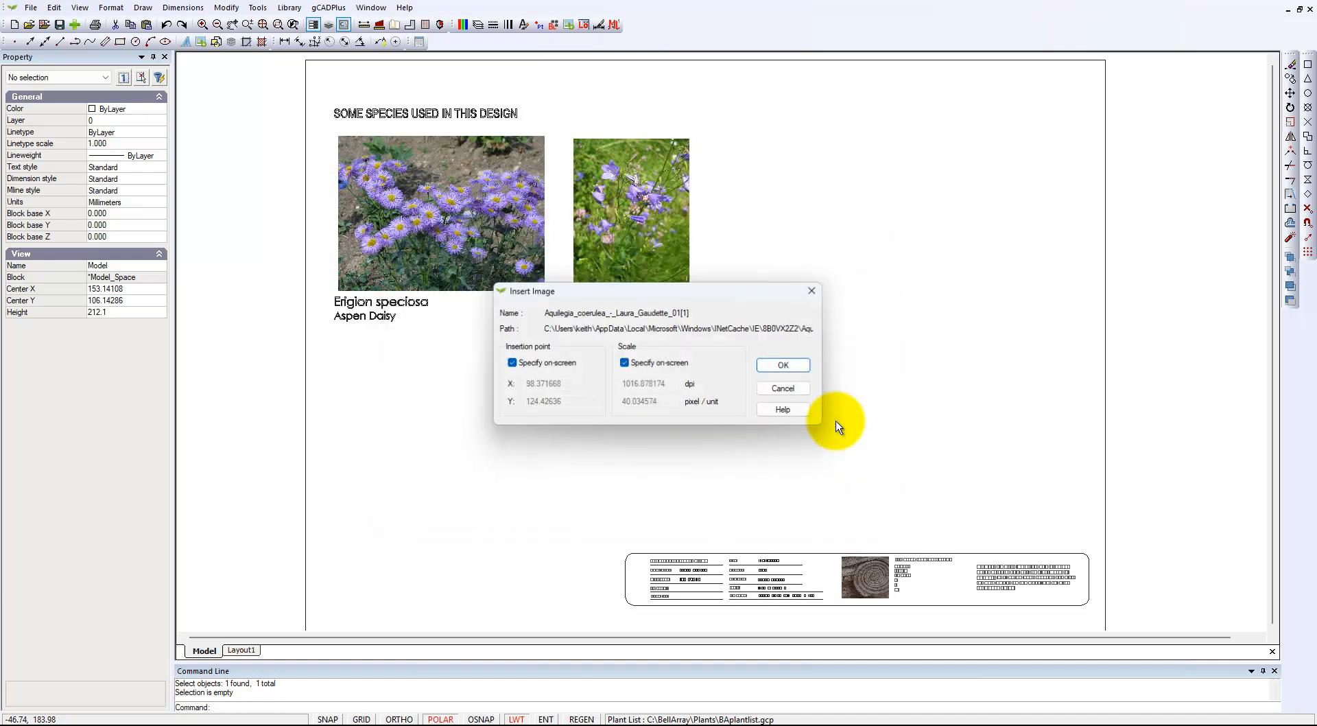
click(784, 365)
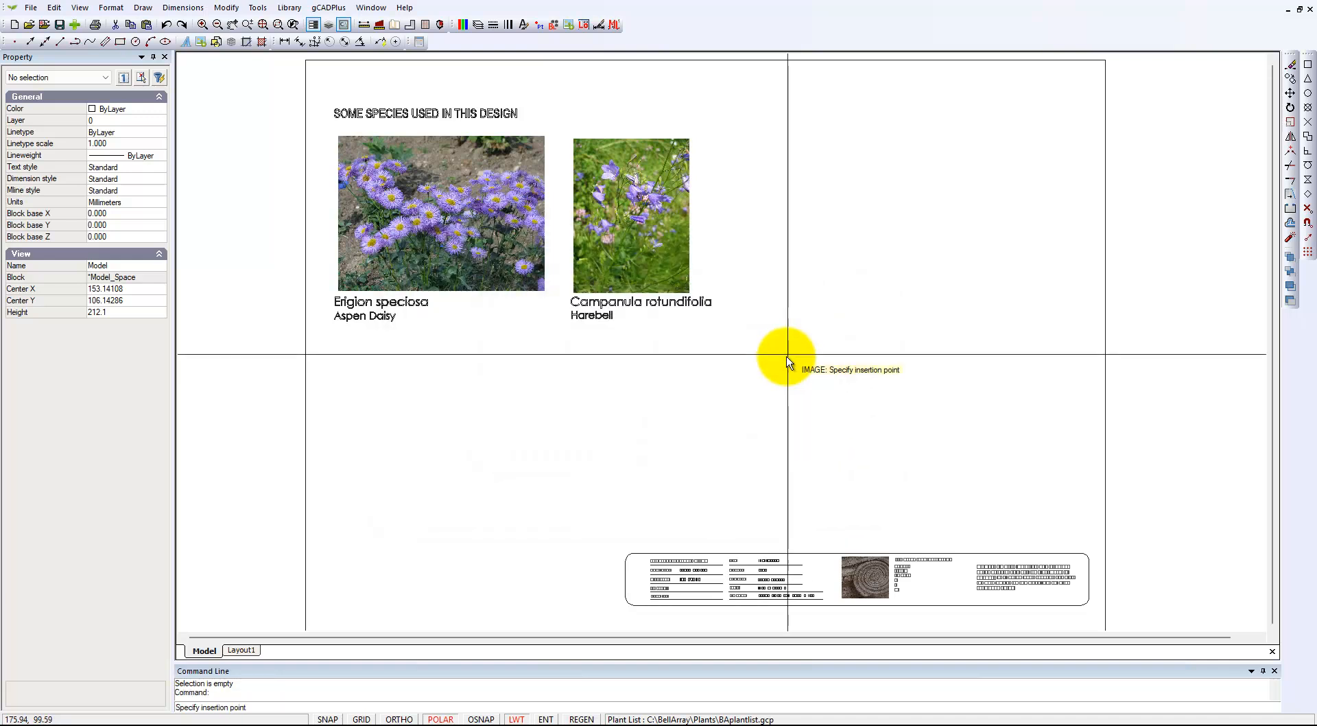
click(715, 293)
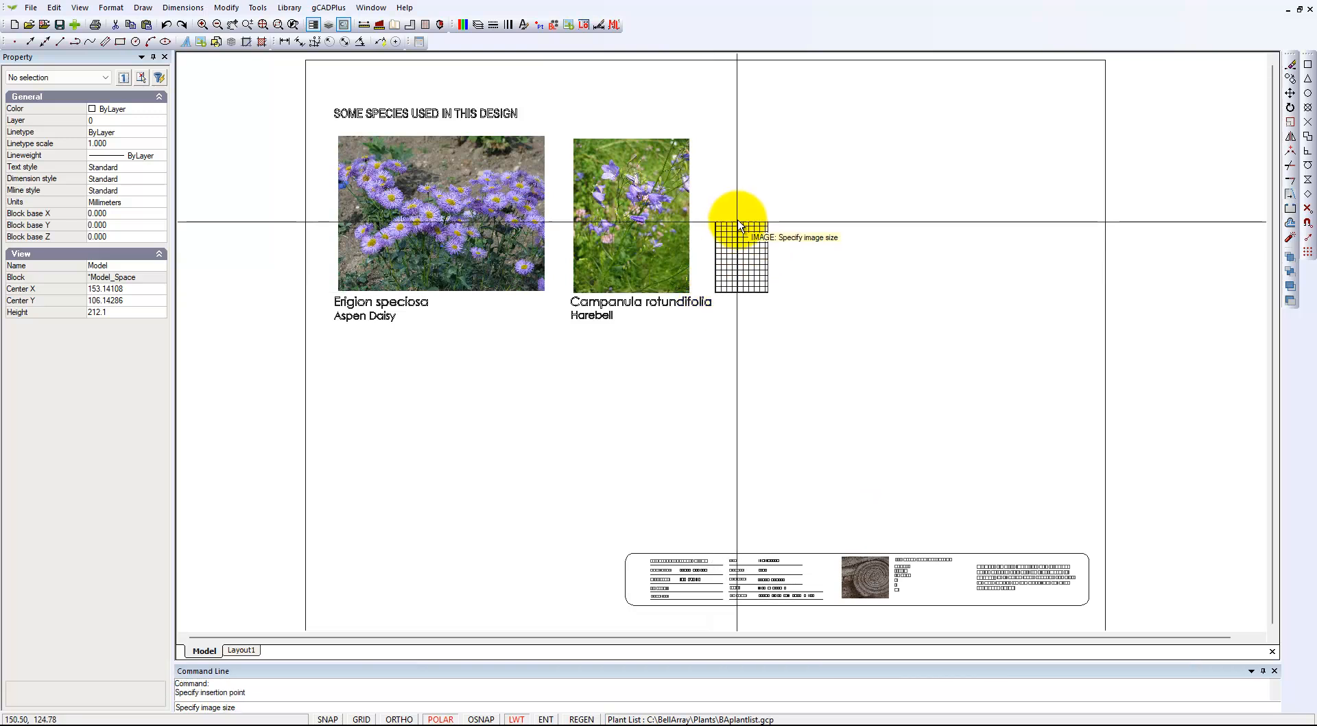
click(752, 141)
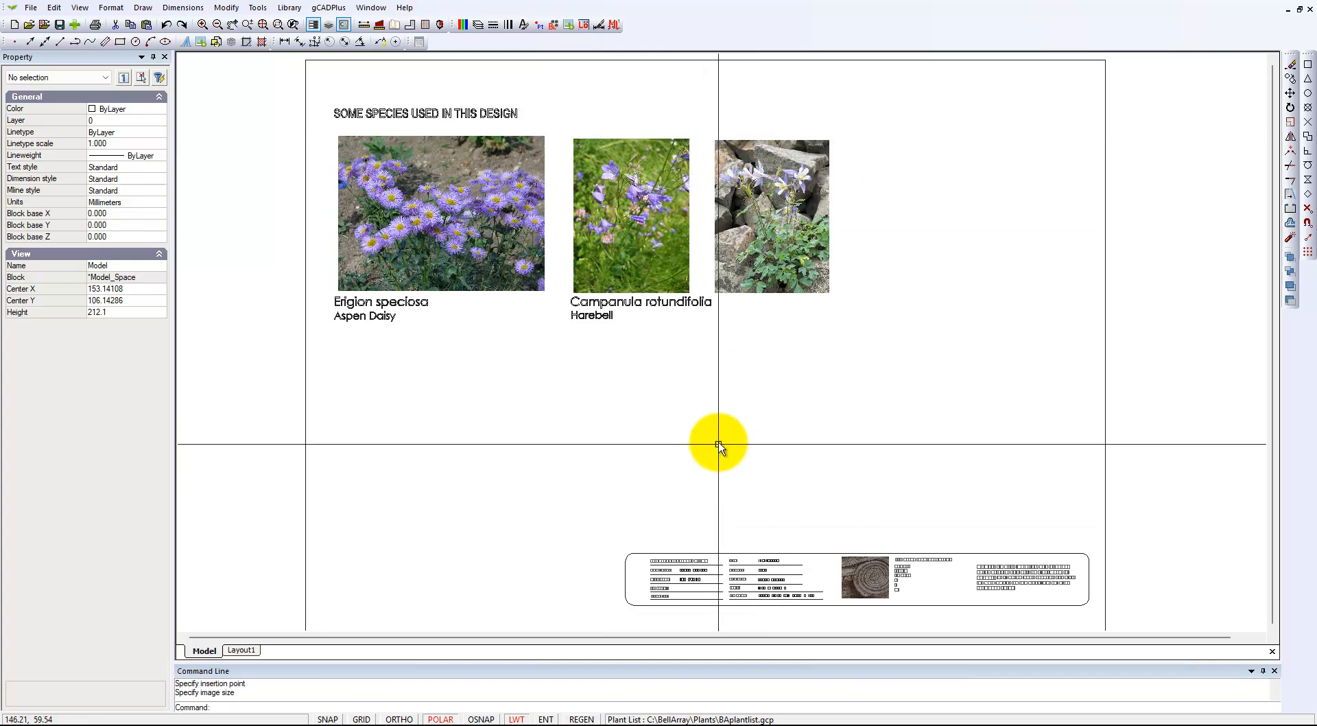
- Copy the two-line Campanula rotundifolia / Harebell caption to beneath the Aquilegia photo
drag(597, 354, 573, 305)
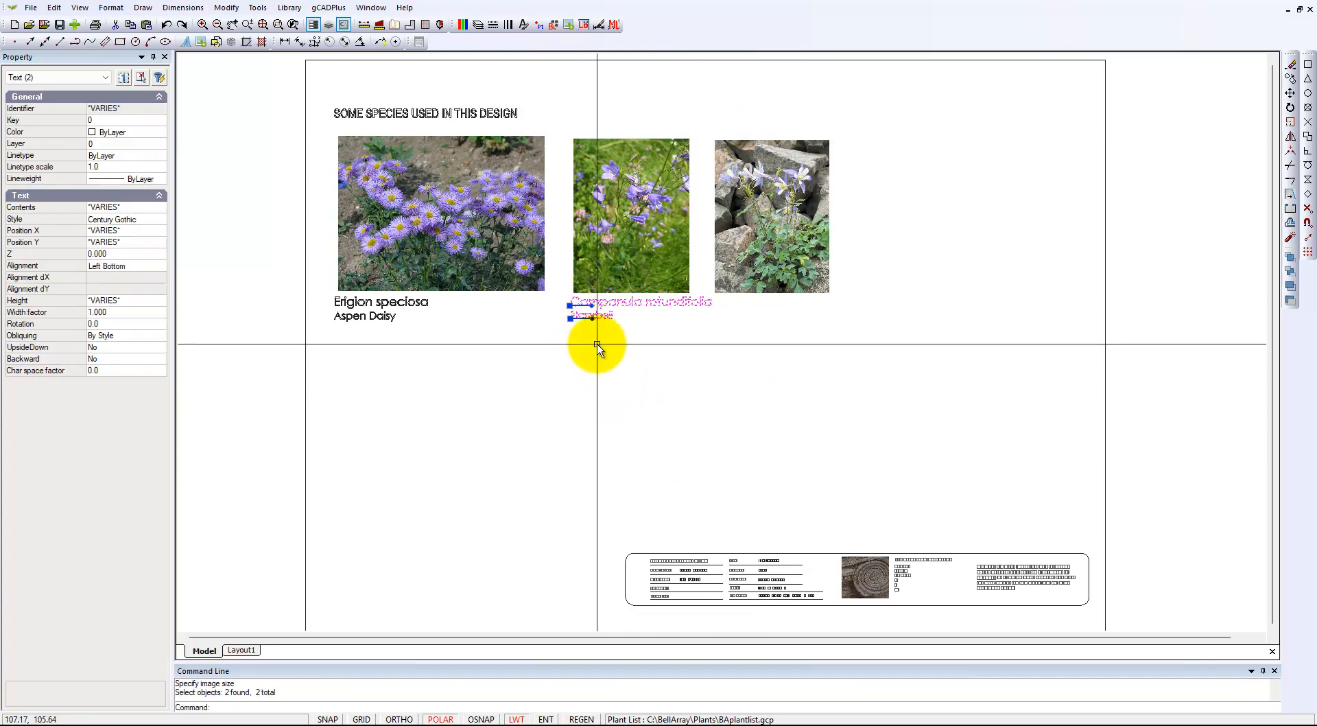
right_click(598, 344)
click(630, 389)
click(572, 306)
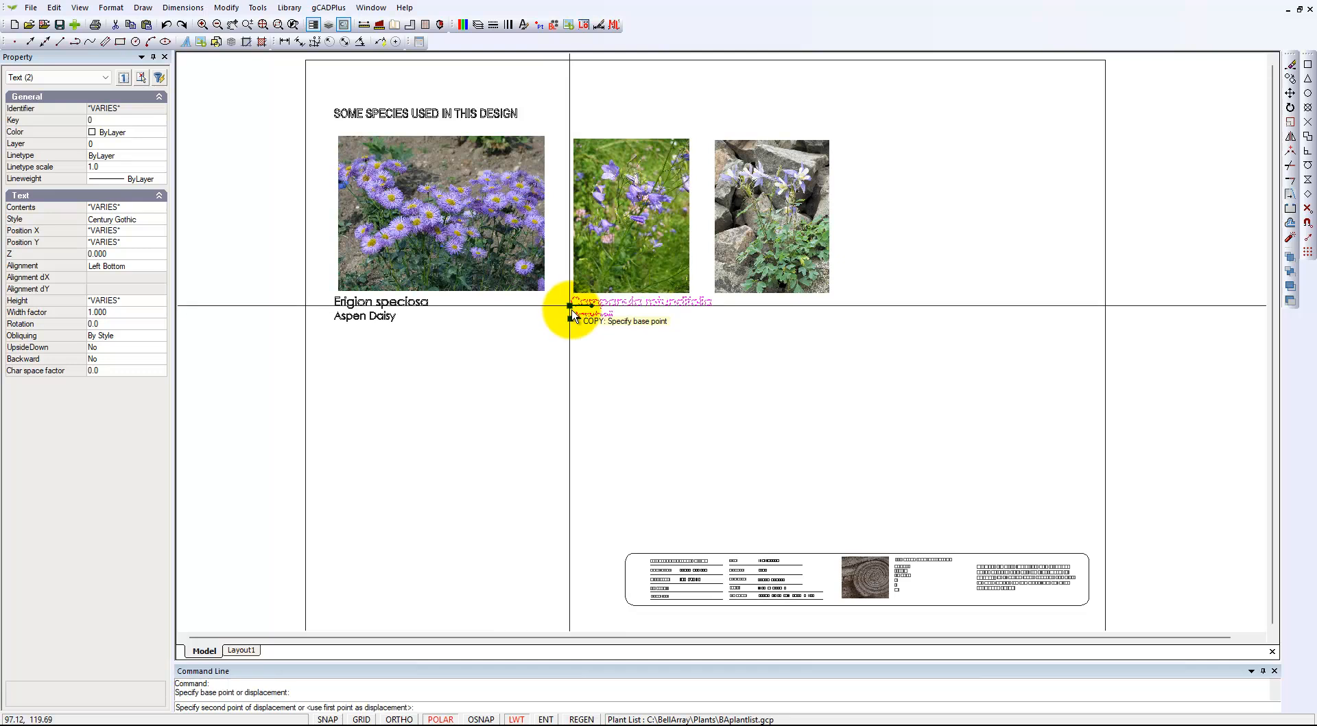
click(714, 310)
key(Escape)
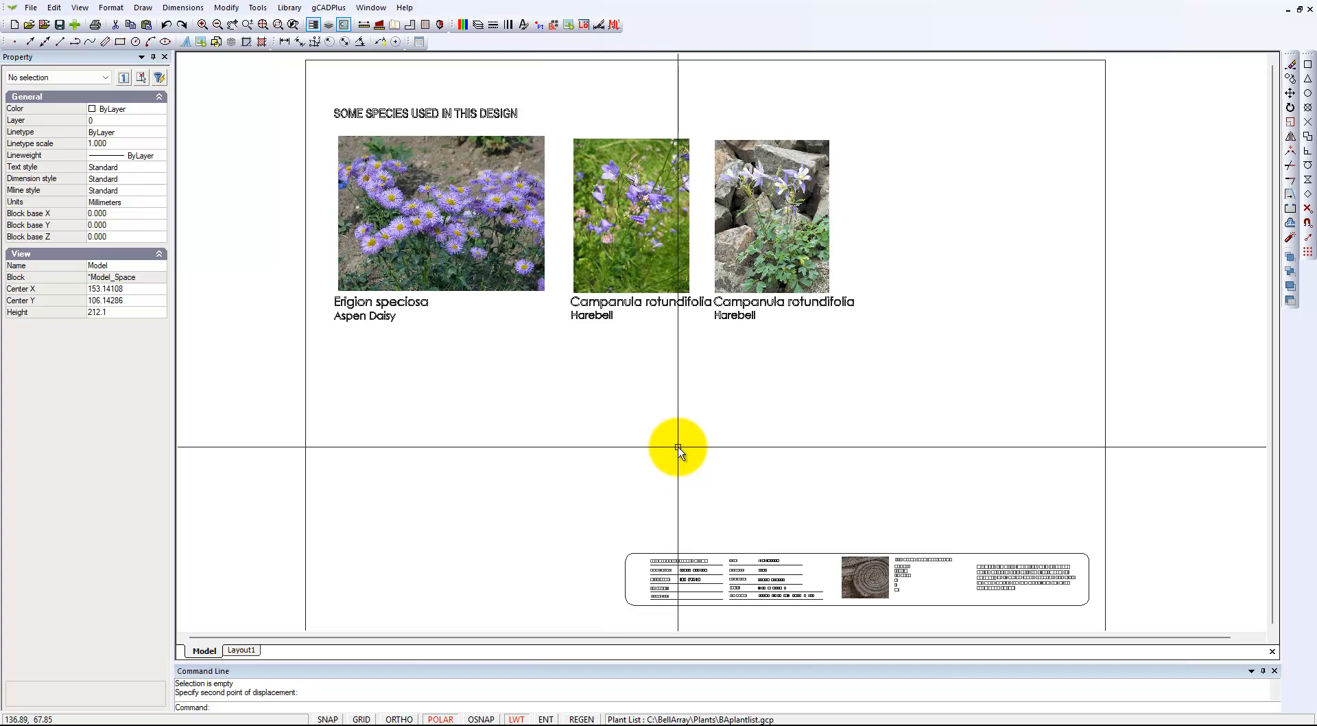
- Move the Aquilegia photo and its two caption lines about 2.7 mm right, away from the Harebell caption
scroll(720, 312, up, 3)
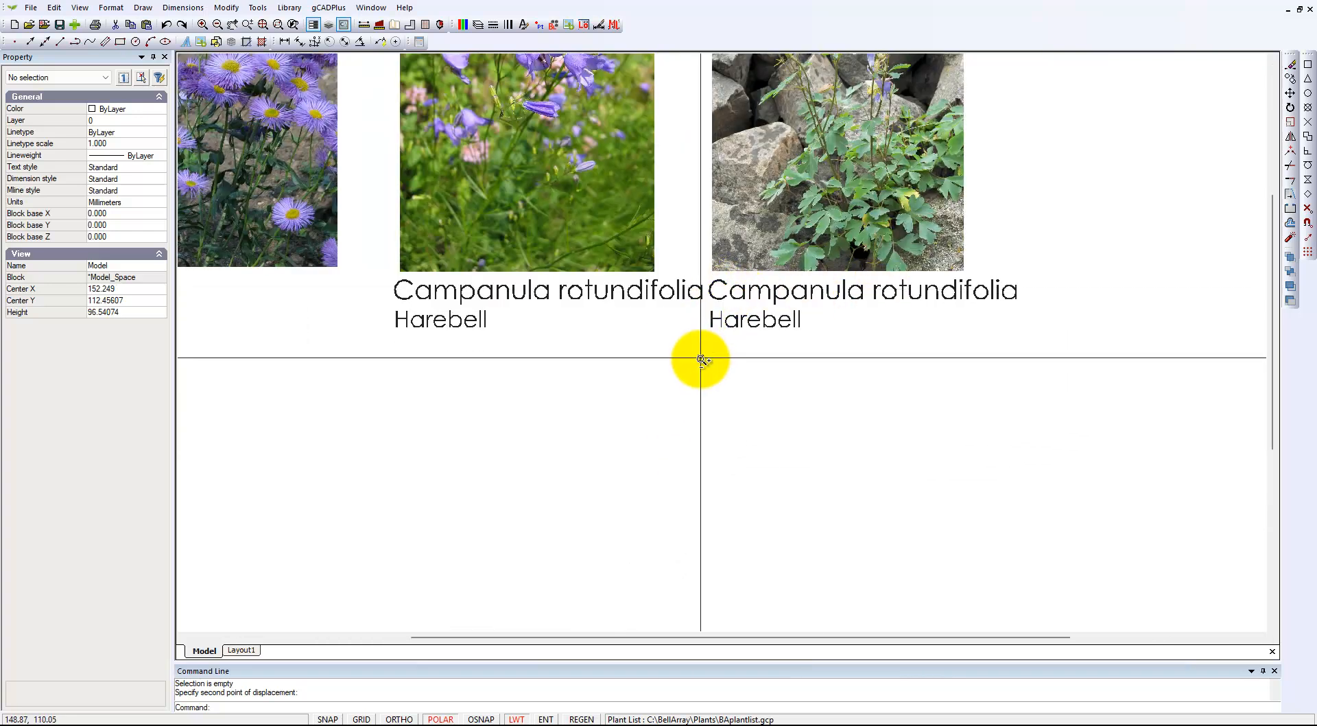
scroll(699, 357, down, 2)
scroll(700, 358, down, 1)
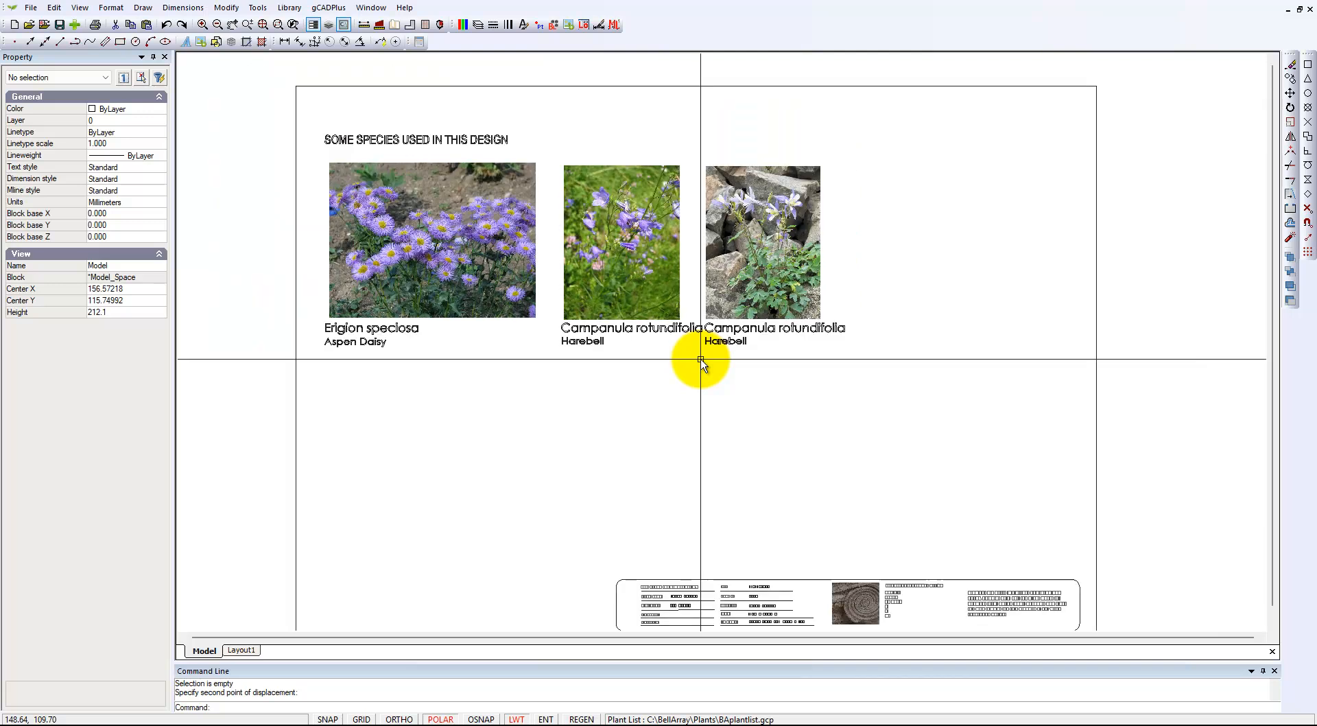
drag(862, 365, 730, 242)
right_click(751, 286)
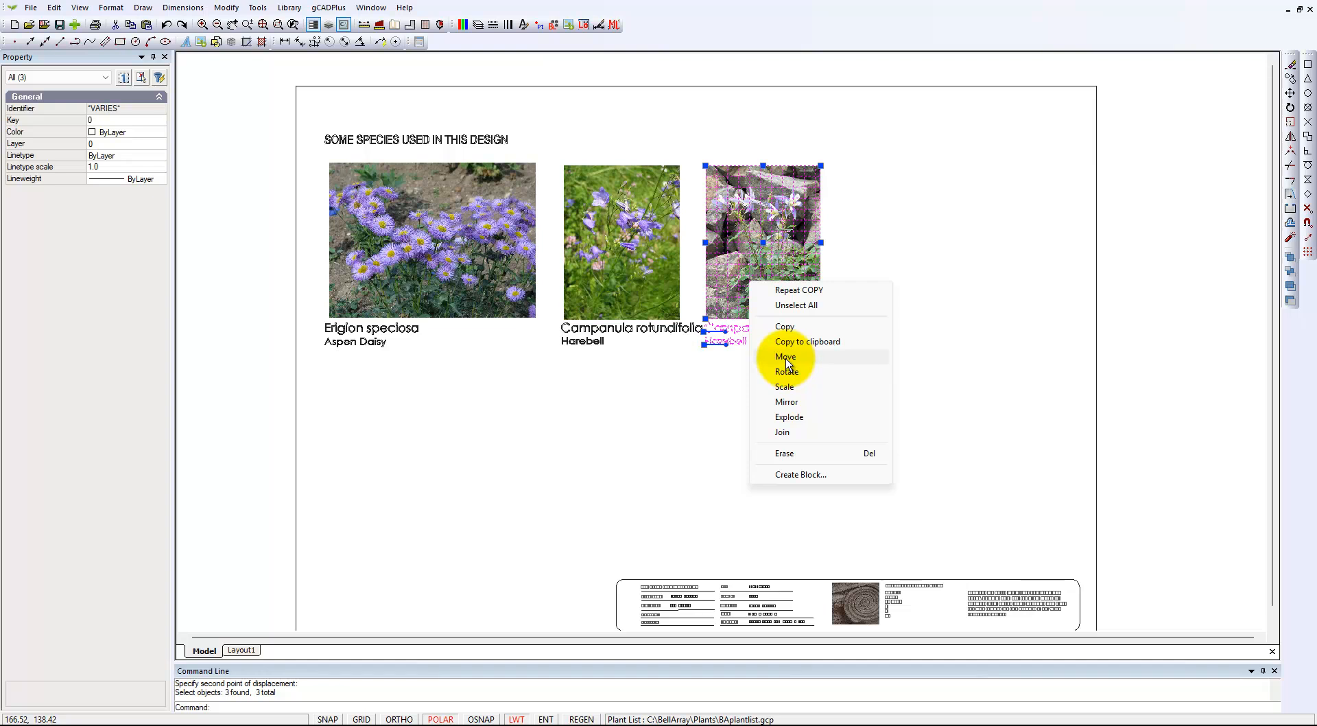
click(785, 357)
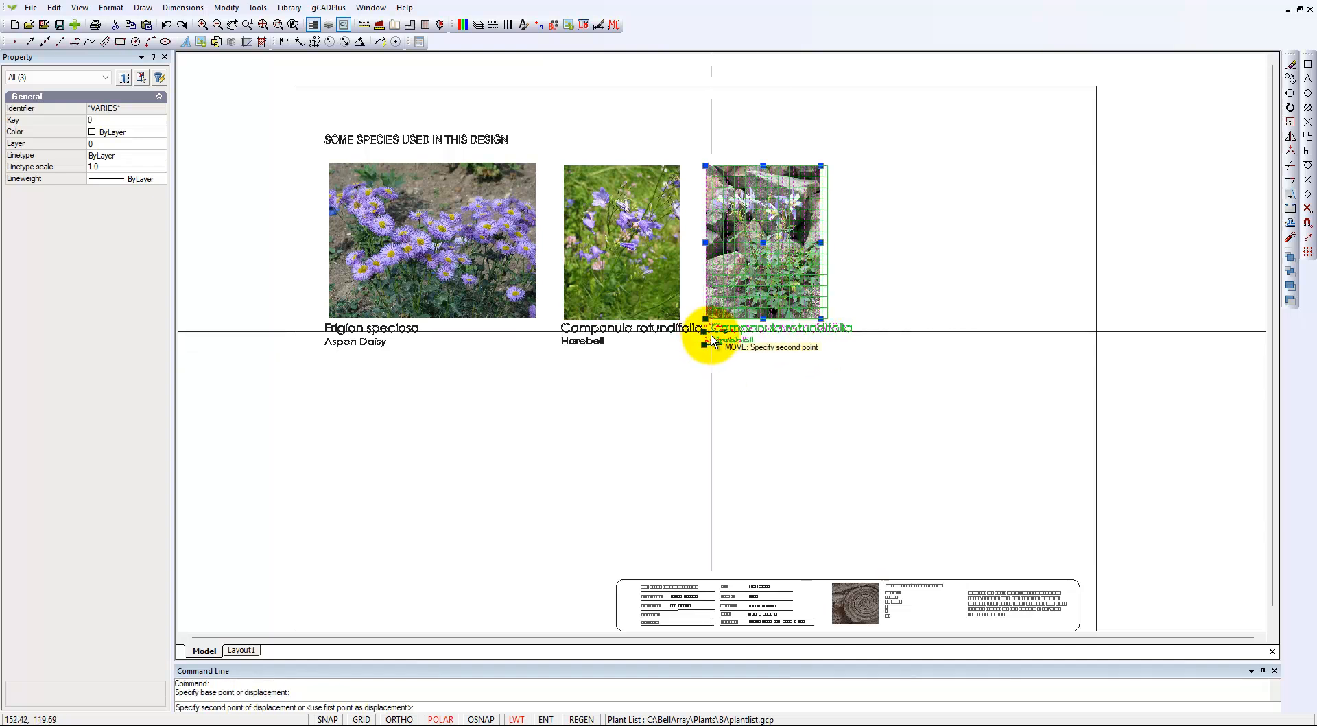
click(710, 339)
key(Escape)
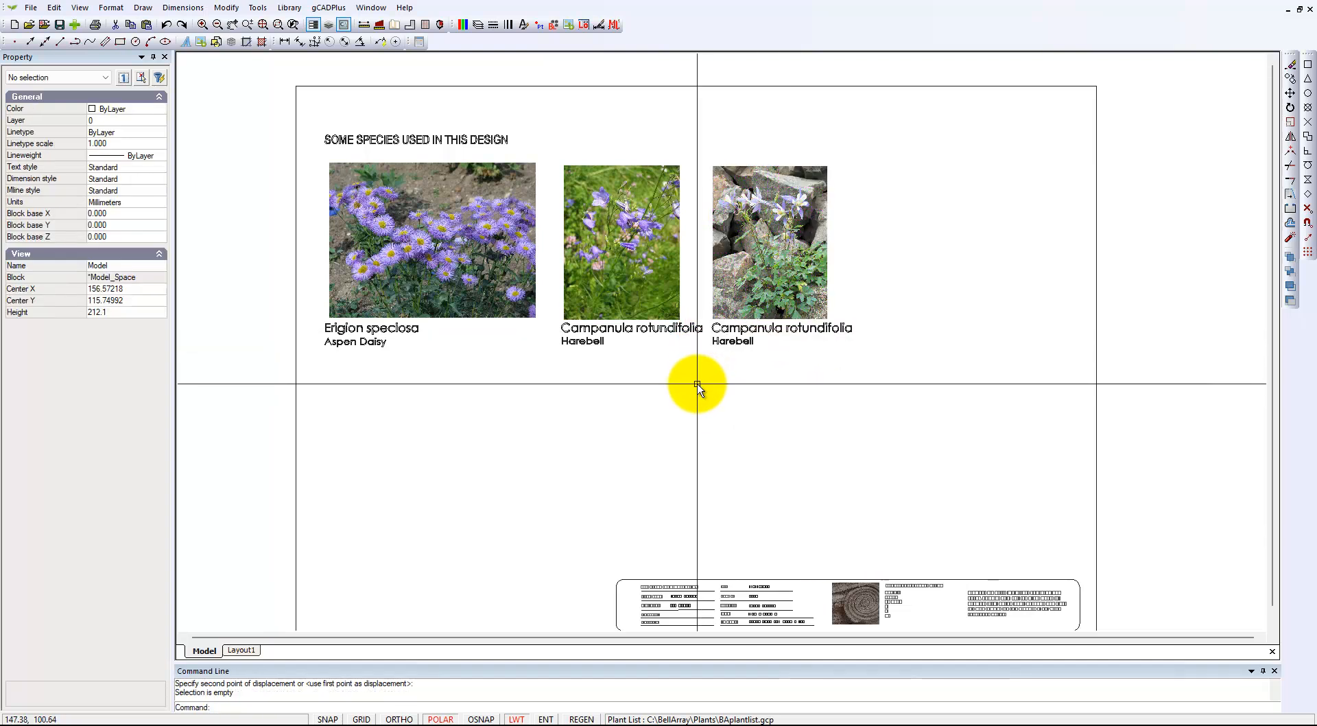
click(772, 281)
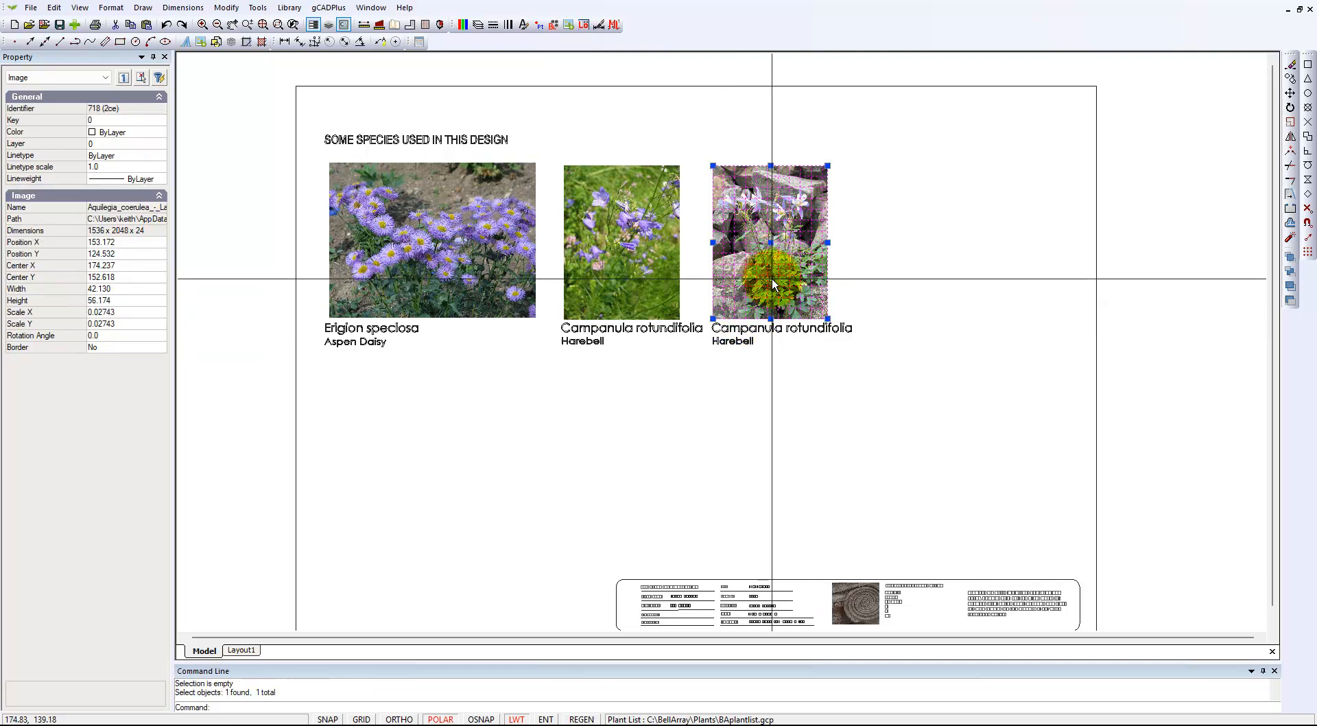
key(Escape)
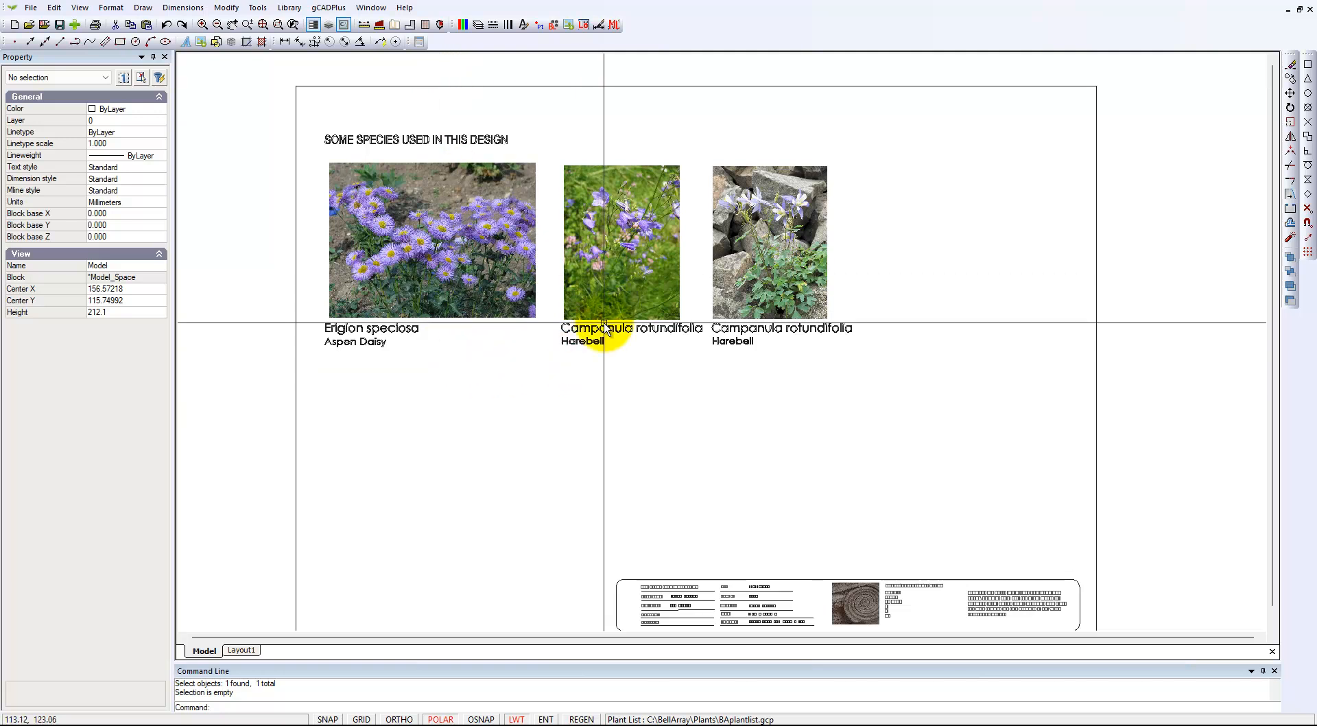
- Reopen the attached plant list for editing
click(330, 9)
mouse_move(403, 24)
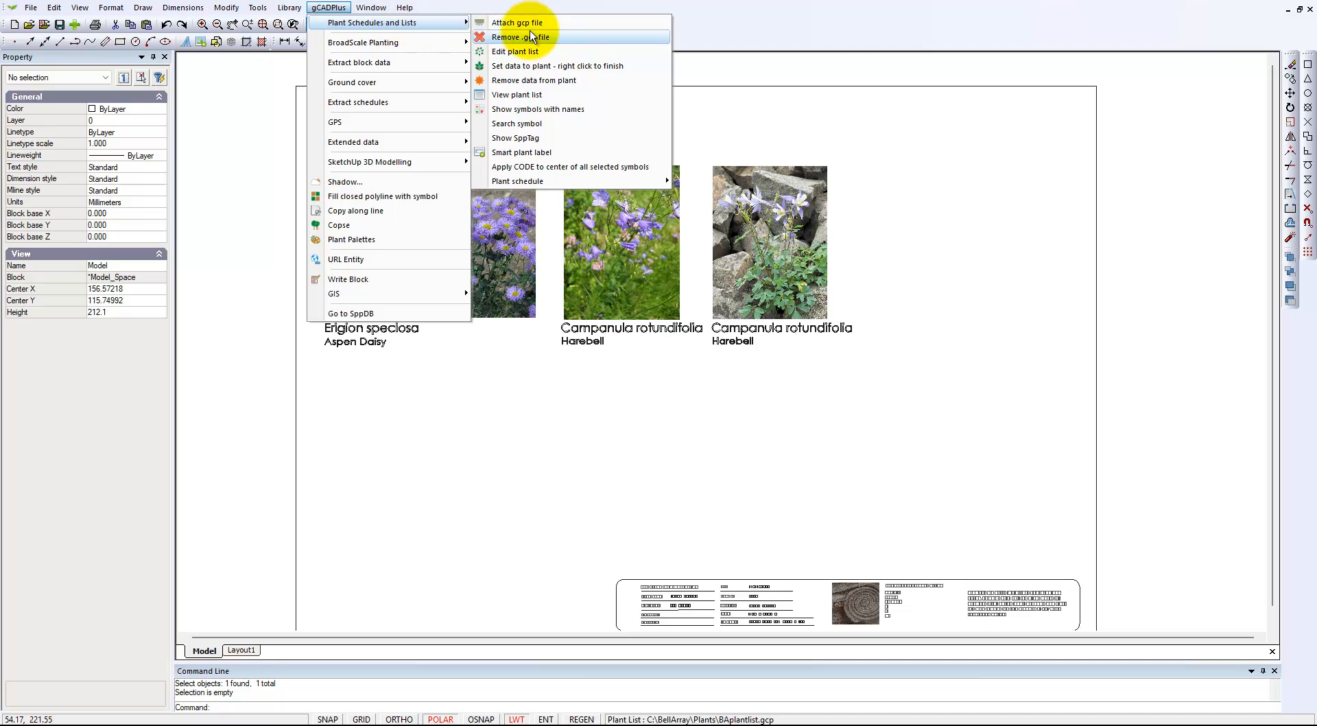
click(524, 53)
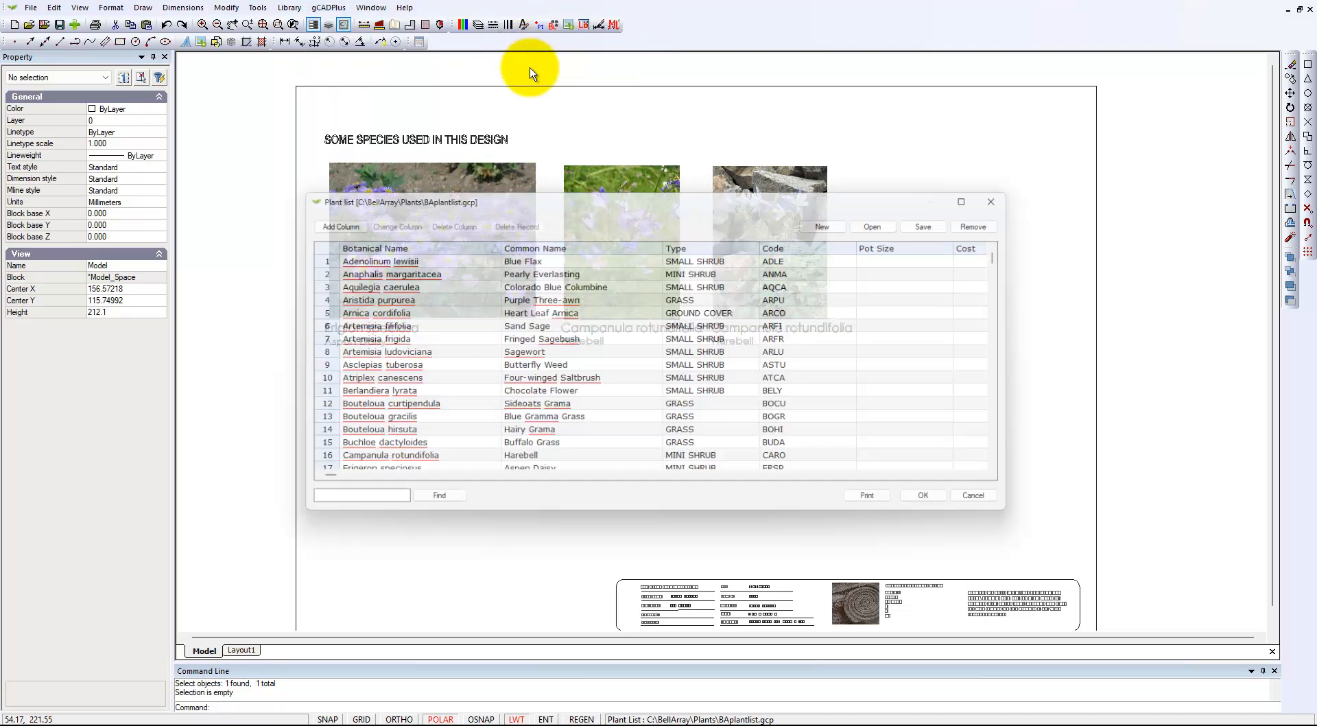